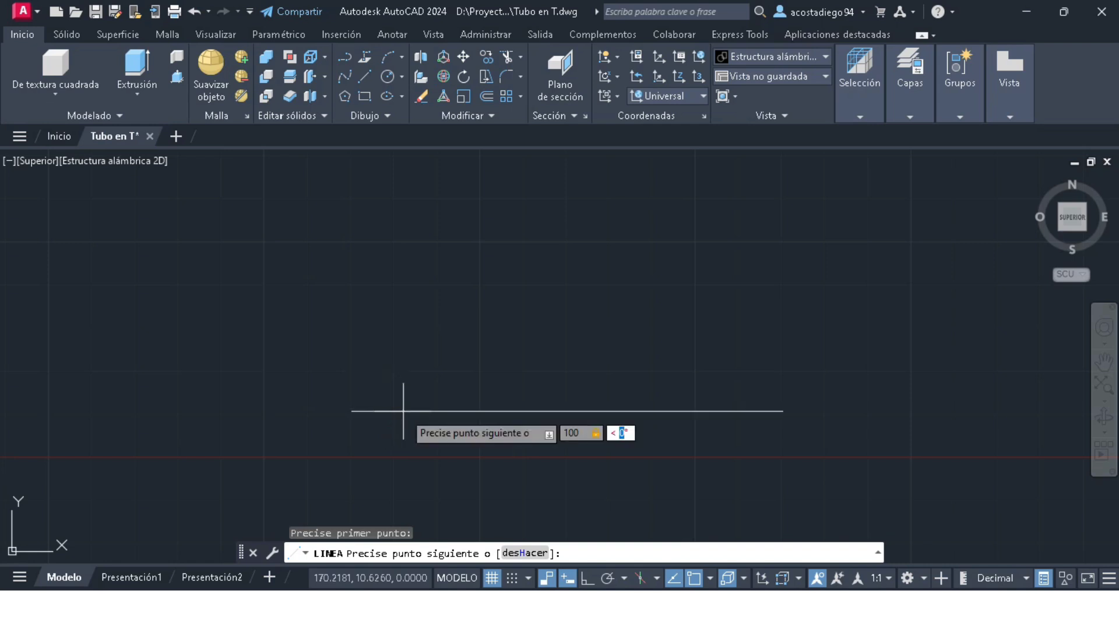
Finish the horizontal line with a length of 100 at an angle of 0°.
key(Return)
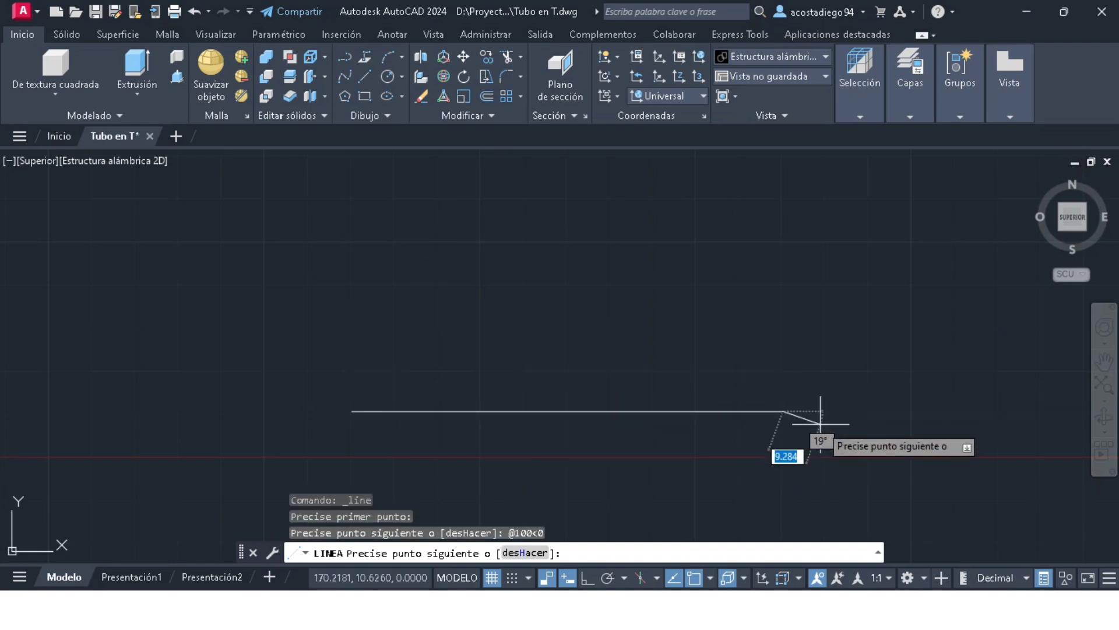
key(Escape)
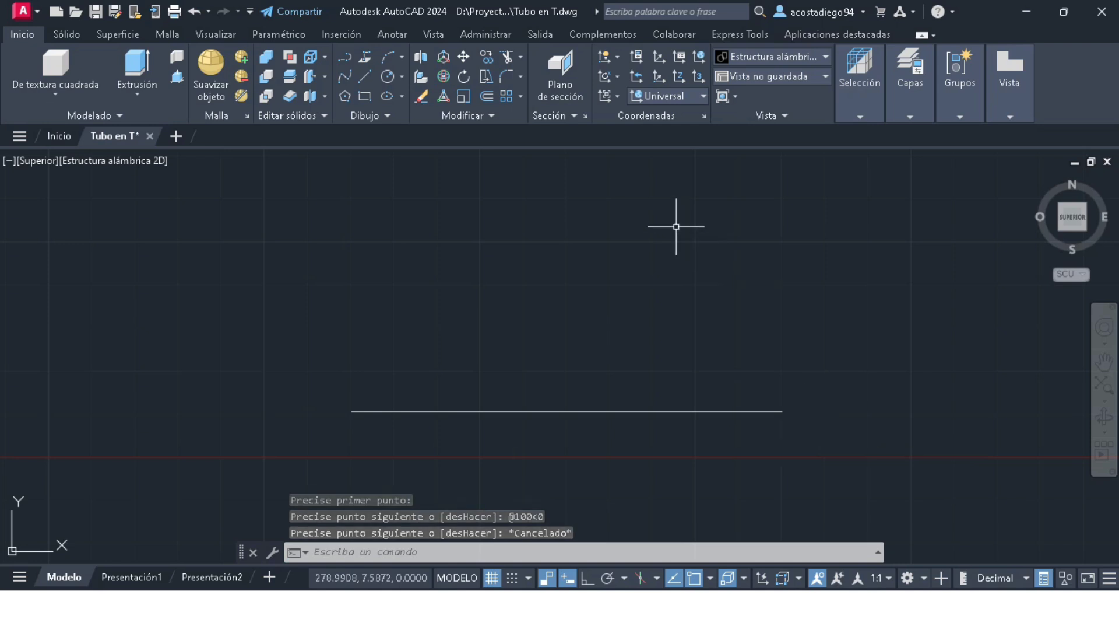
Draw a 50-unit line at 90° starting from the midpoint of the horizontal line.
text(Lines)
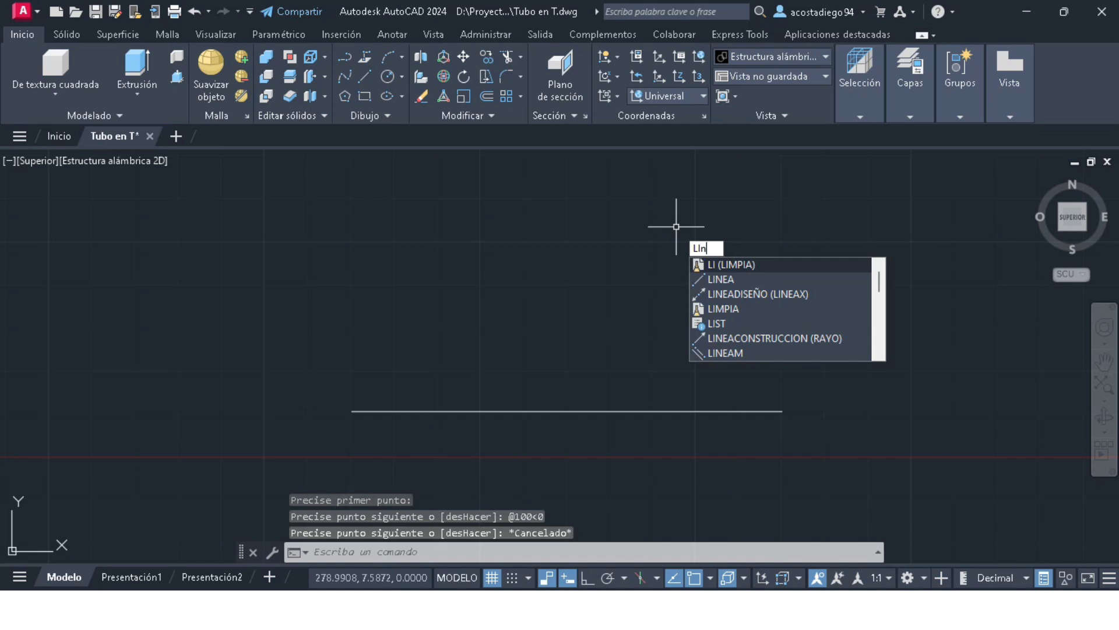
key(BackSpace)
key(BackSpace)
text(EA)
key(Return)
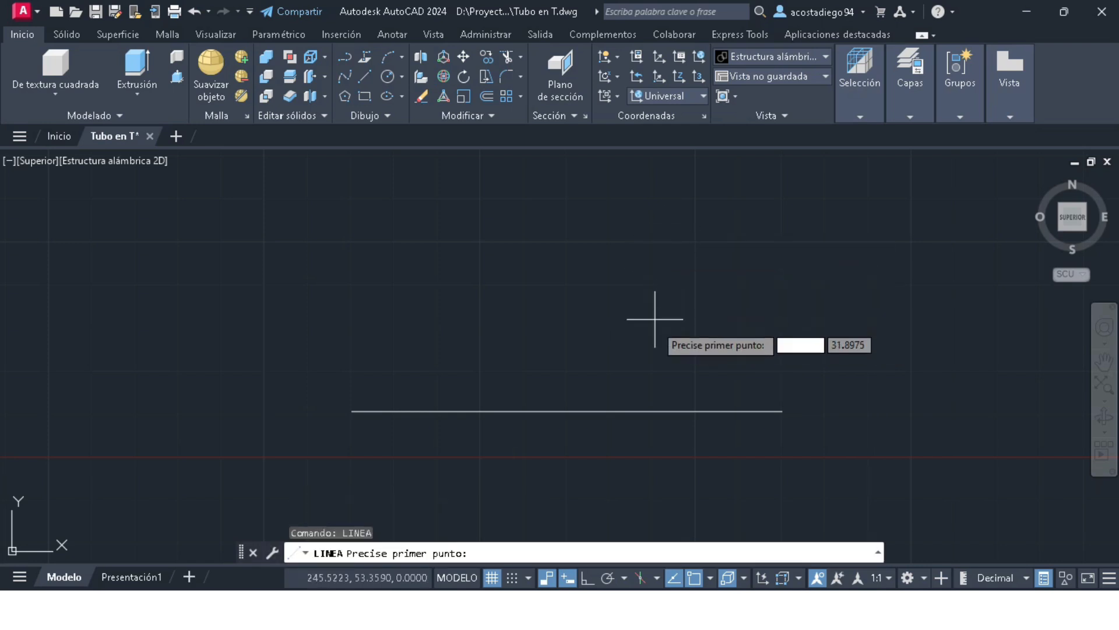
click(567, 411)
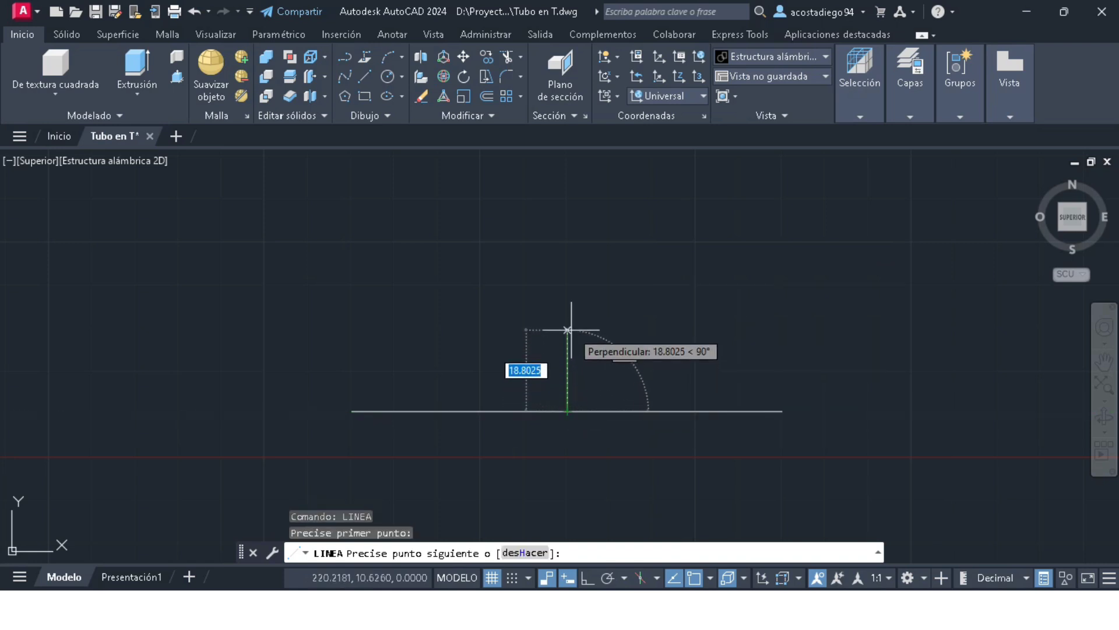
key(BackSpace)
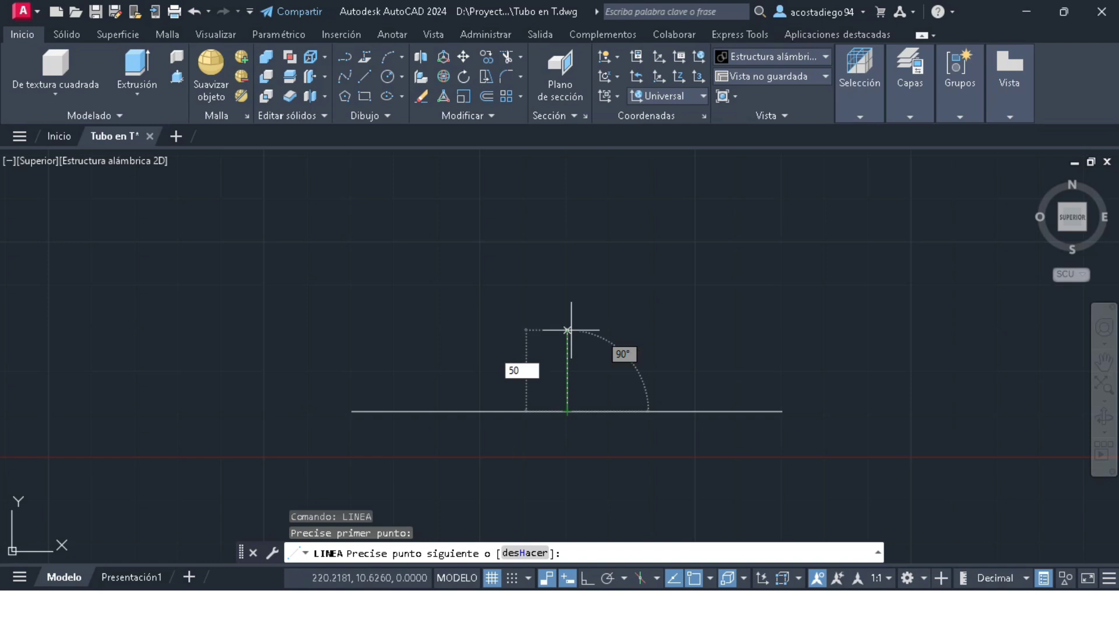
key(Tab)
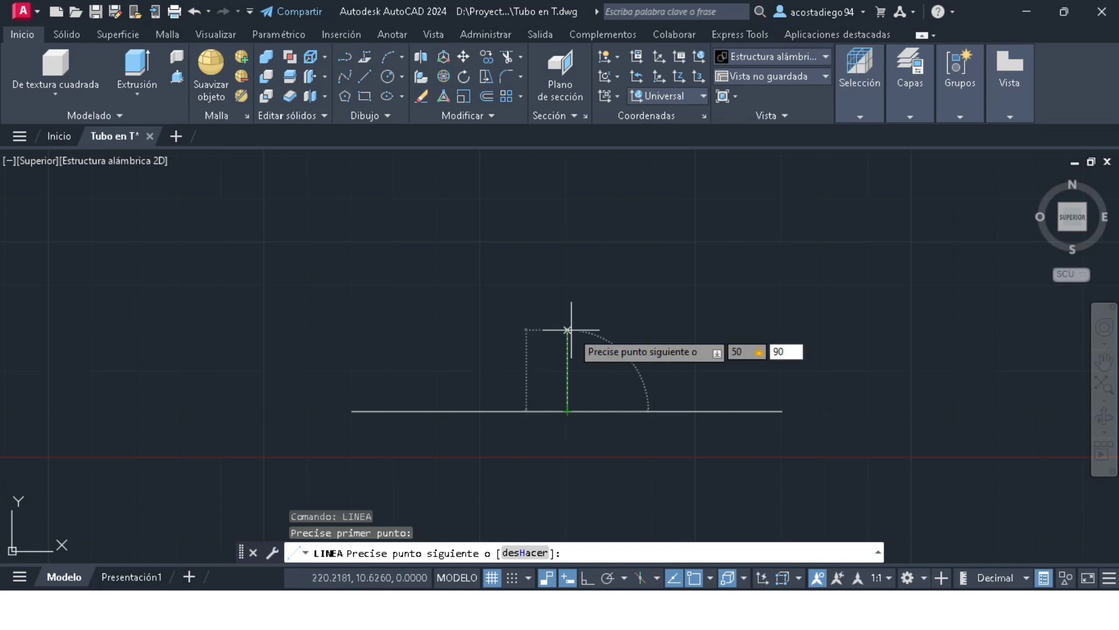
key(Return)
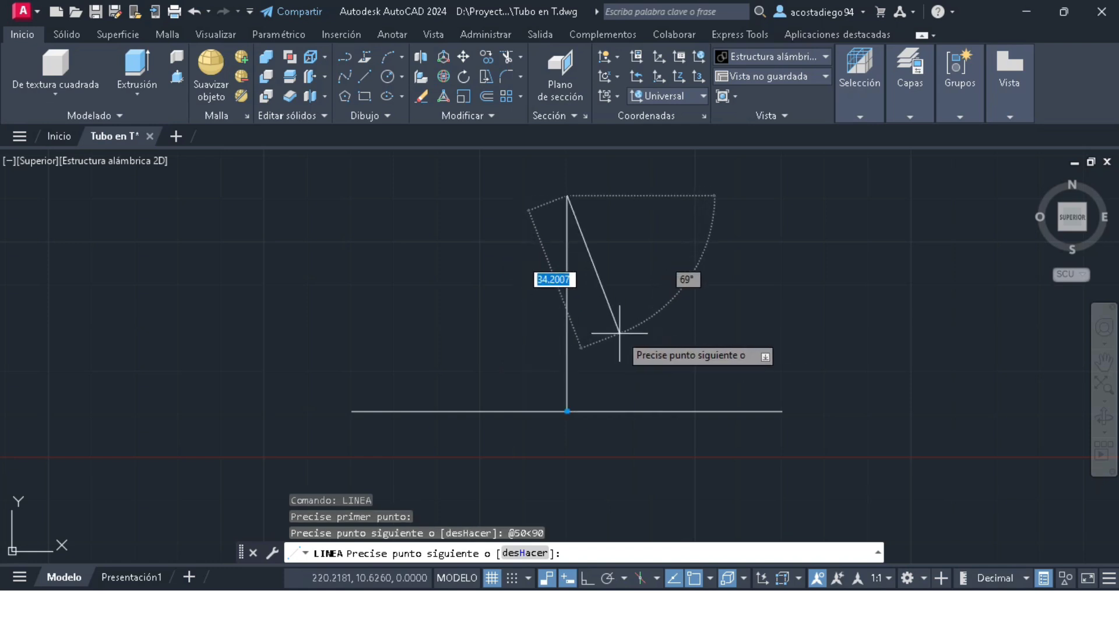
key(Escape)
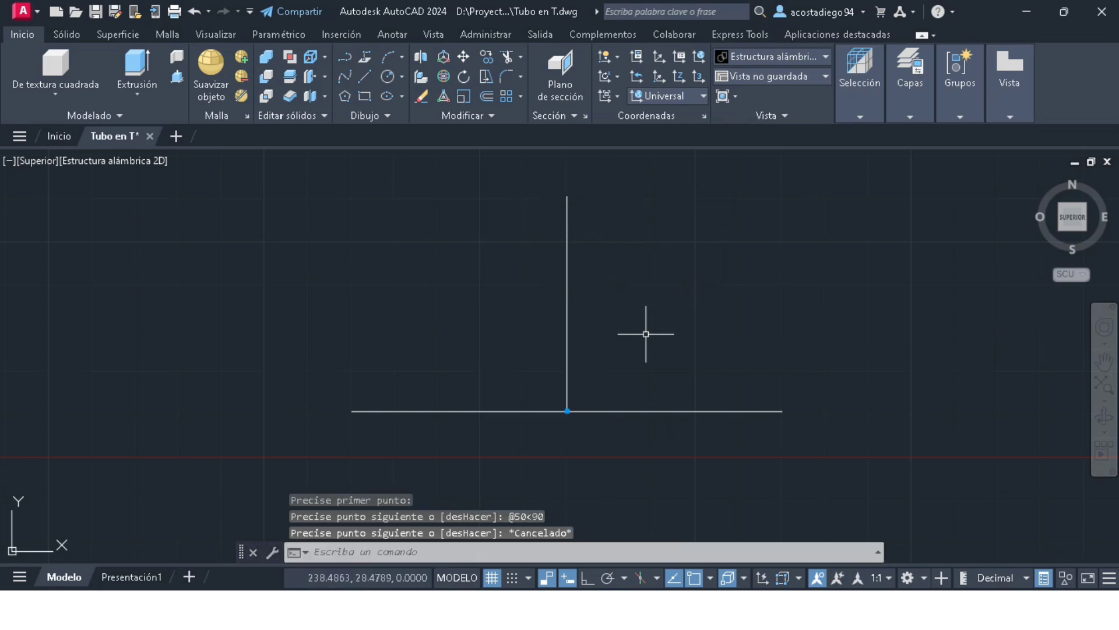
Draw a circle of radius 15 in the empty space to the right of the T-shaped lines.
scroll(738, 344, down, 2)
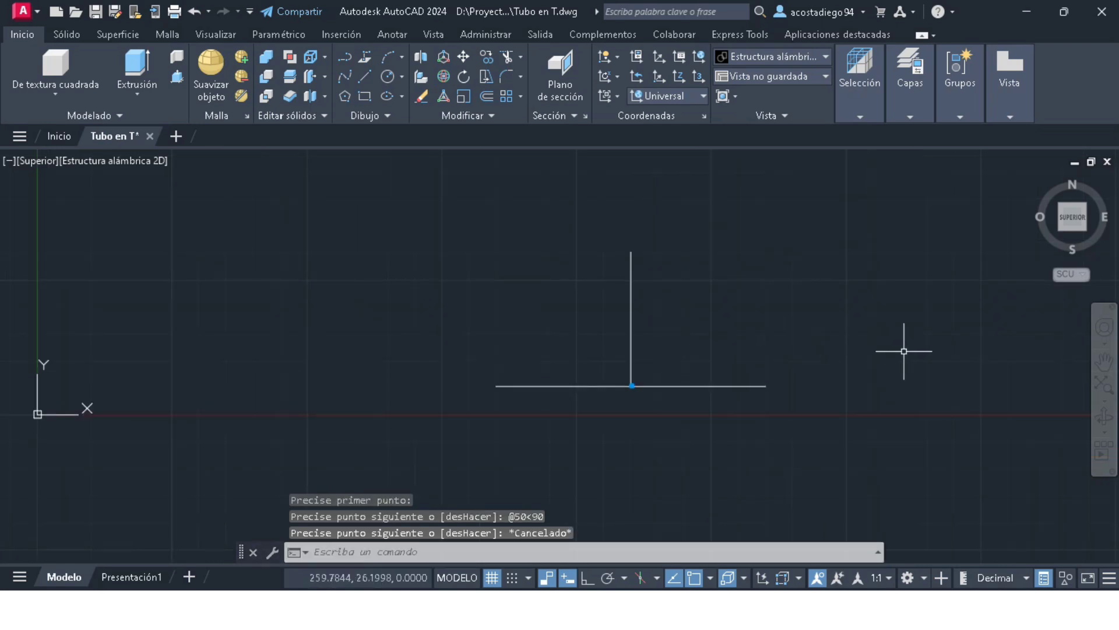
scroll(1011, 338, up, 2)
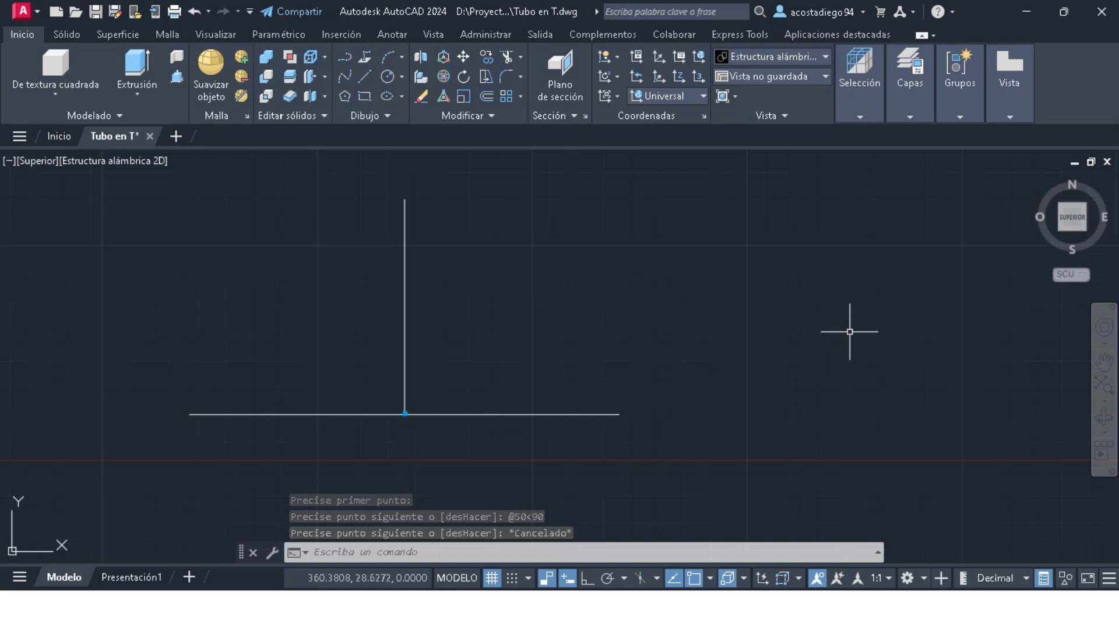
key(Escape)
key(Escape)
key(Escape)
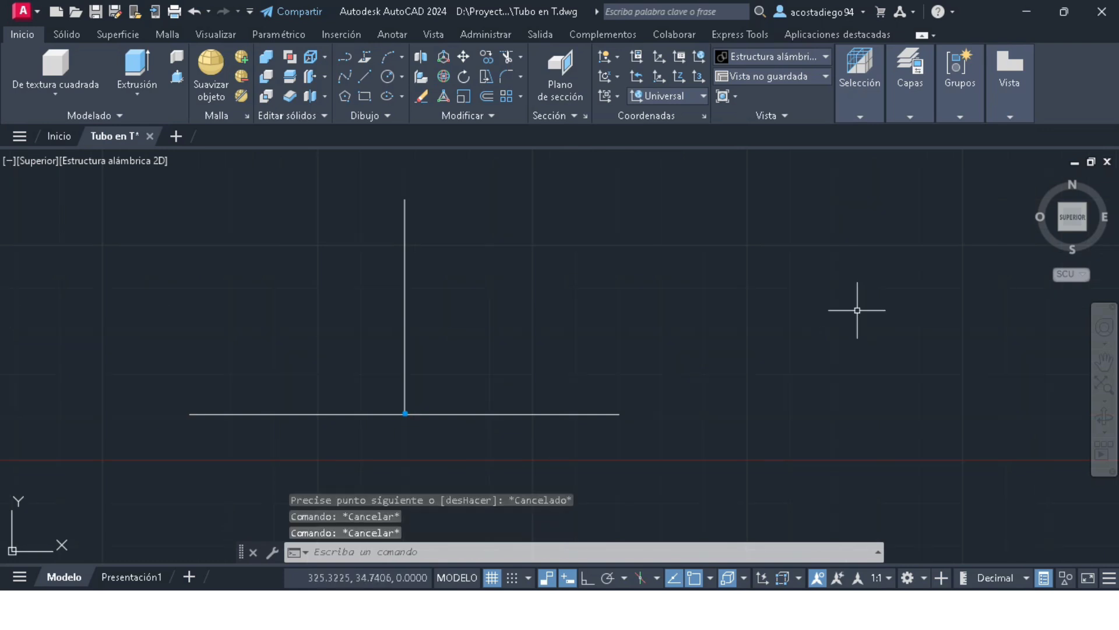
text(circulo)
key(Return)
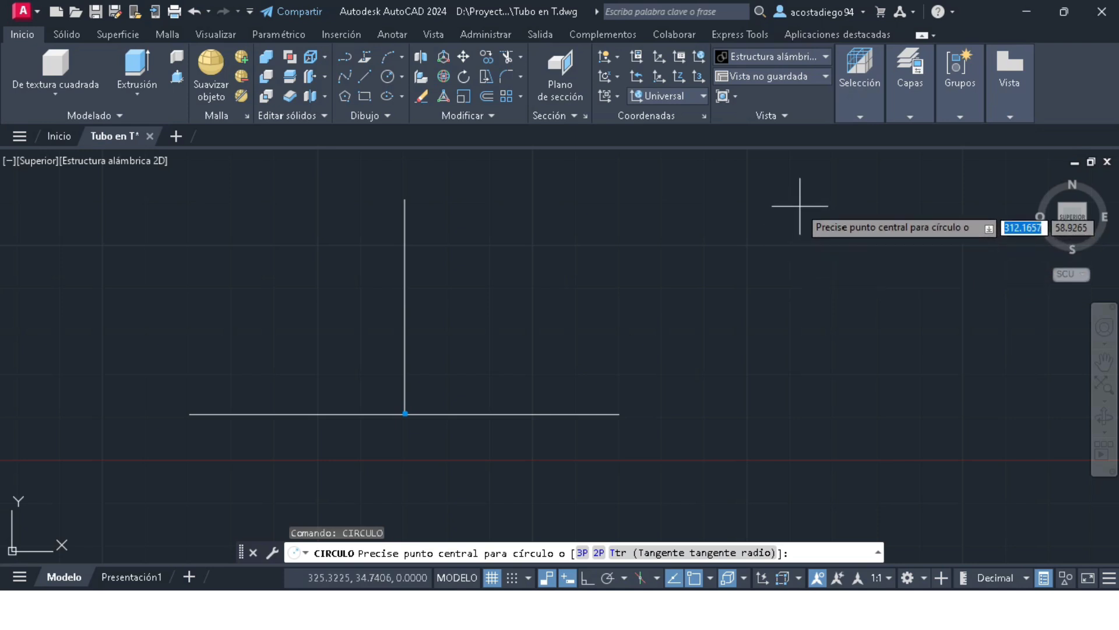
click(795, 237)
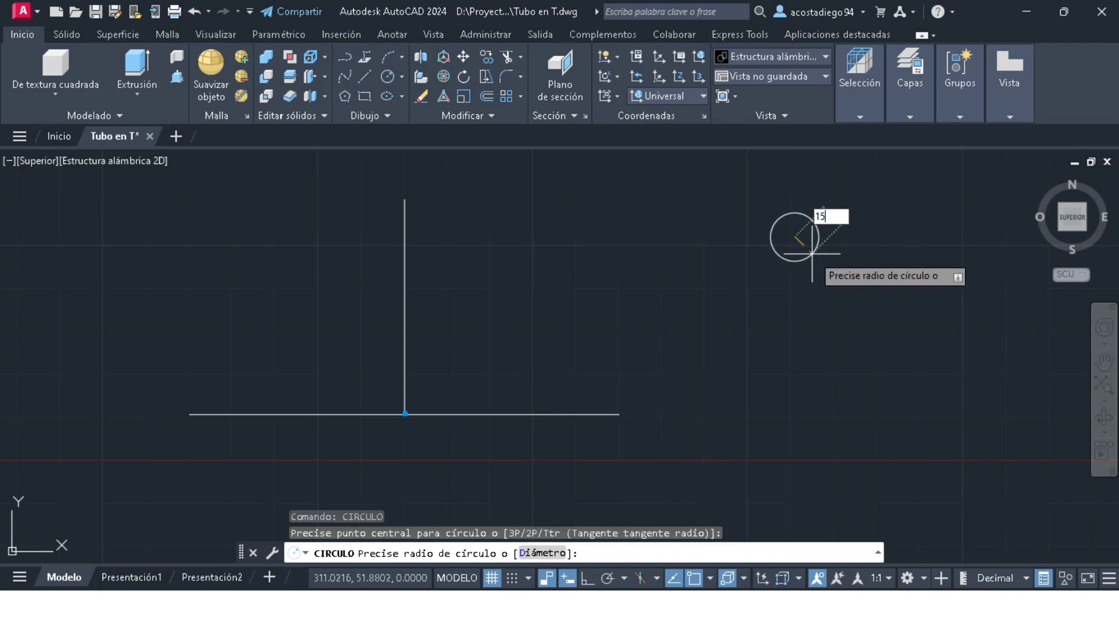
key(Return)
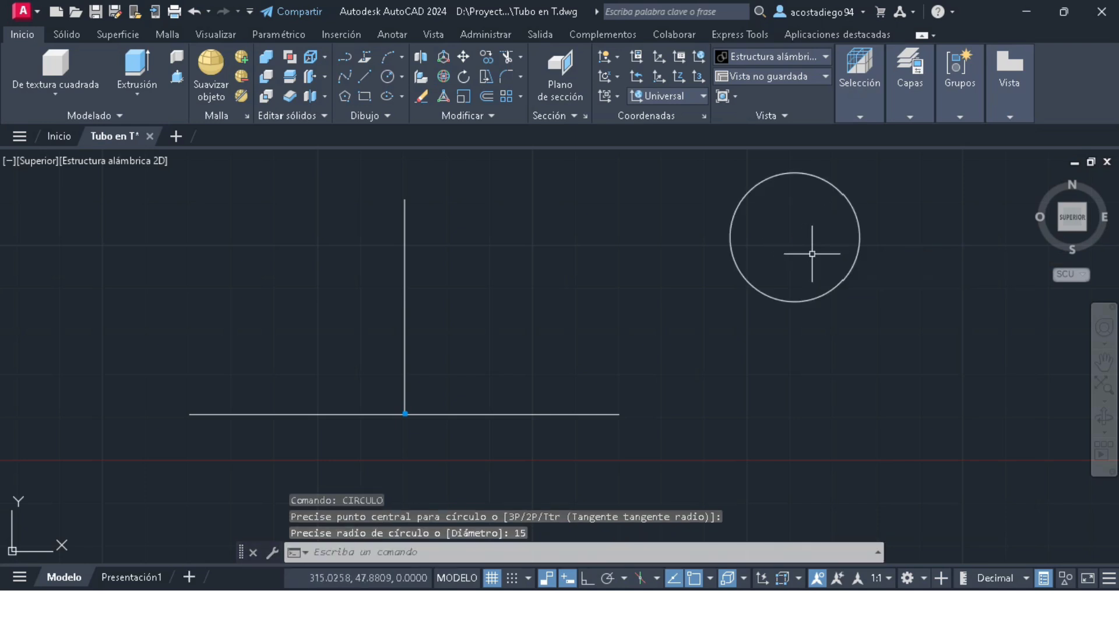
Copy the circle from its centre to a free spot below the original.
text(copia)
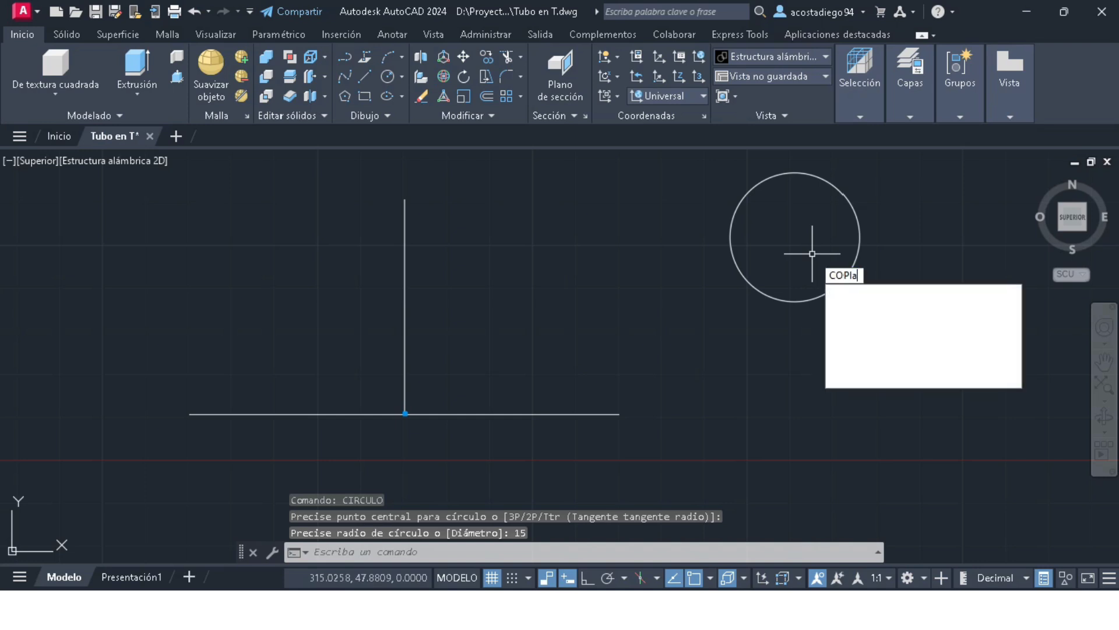
key(Return)
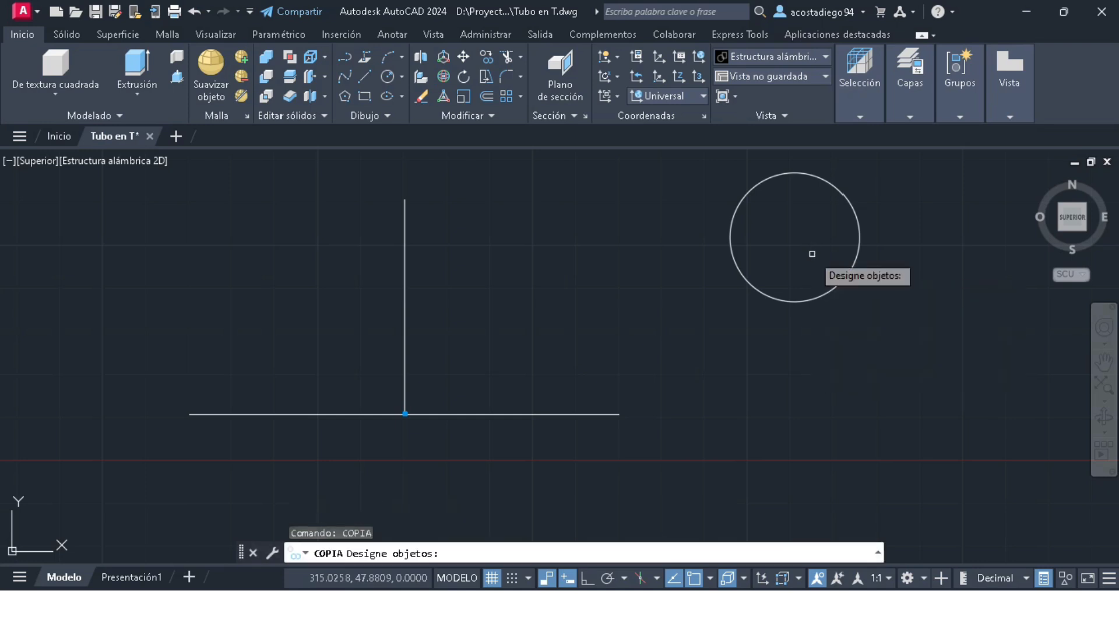
click(829, 289)
key(Return)
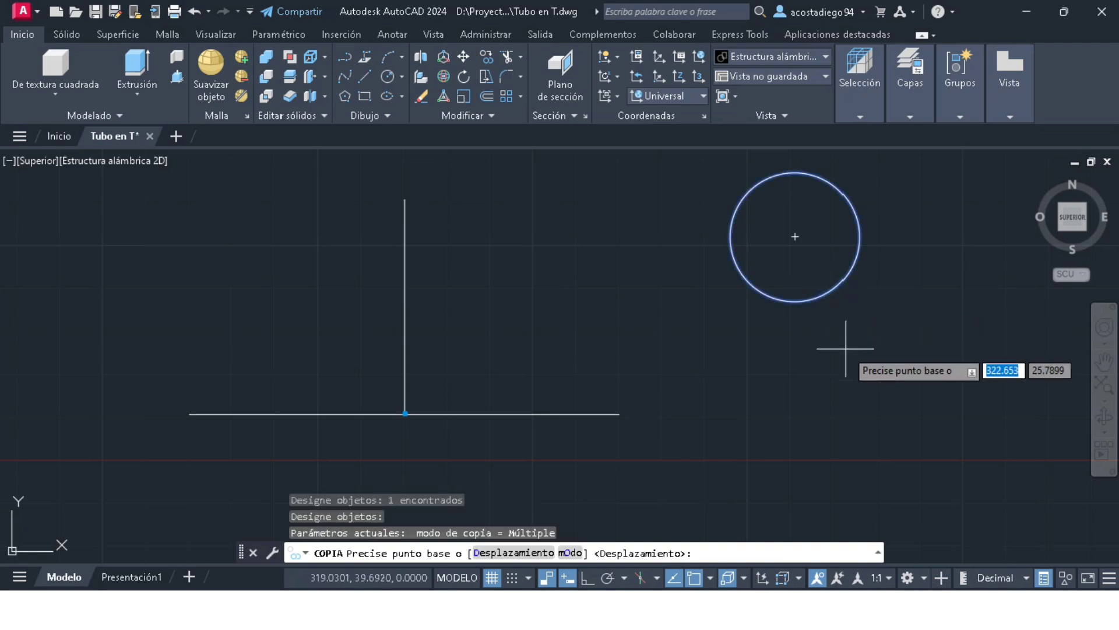
click(803, 238)
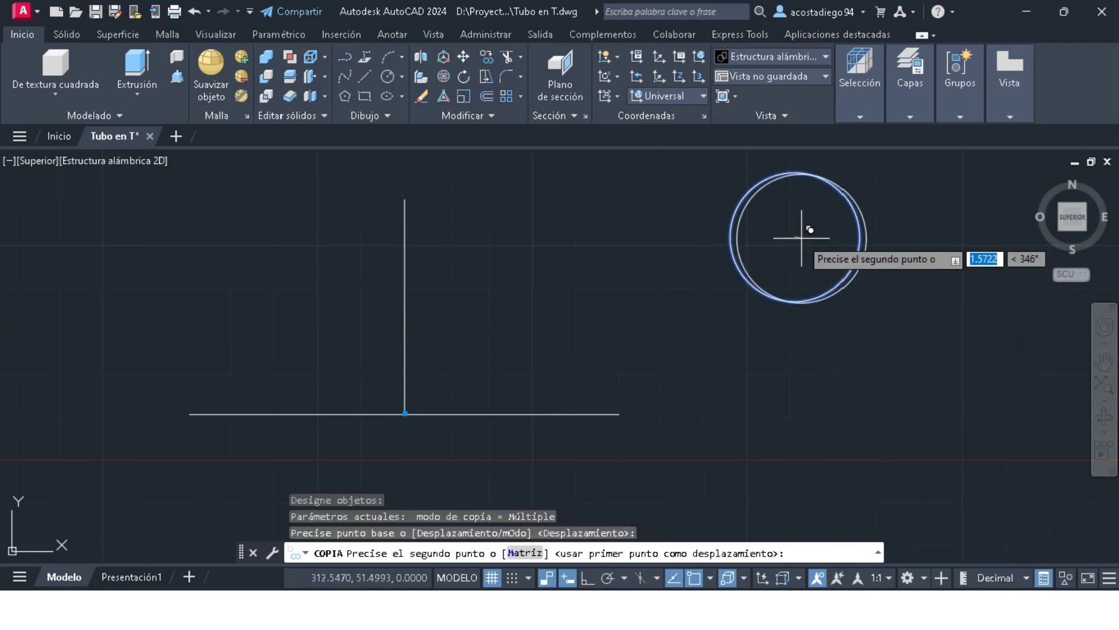
click(851, 409)
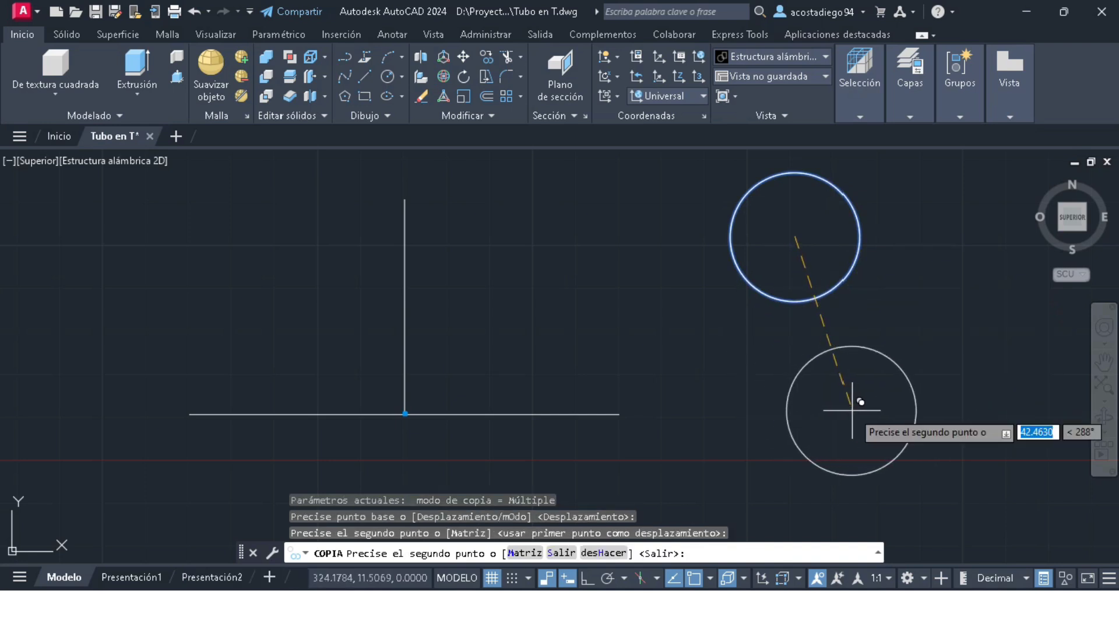
key(Return)
Sweep the original circle along the 100-unit line to form a solid cylinder.
mouse_move(1073, 216)
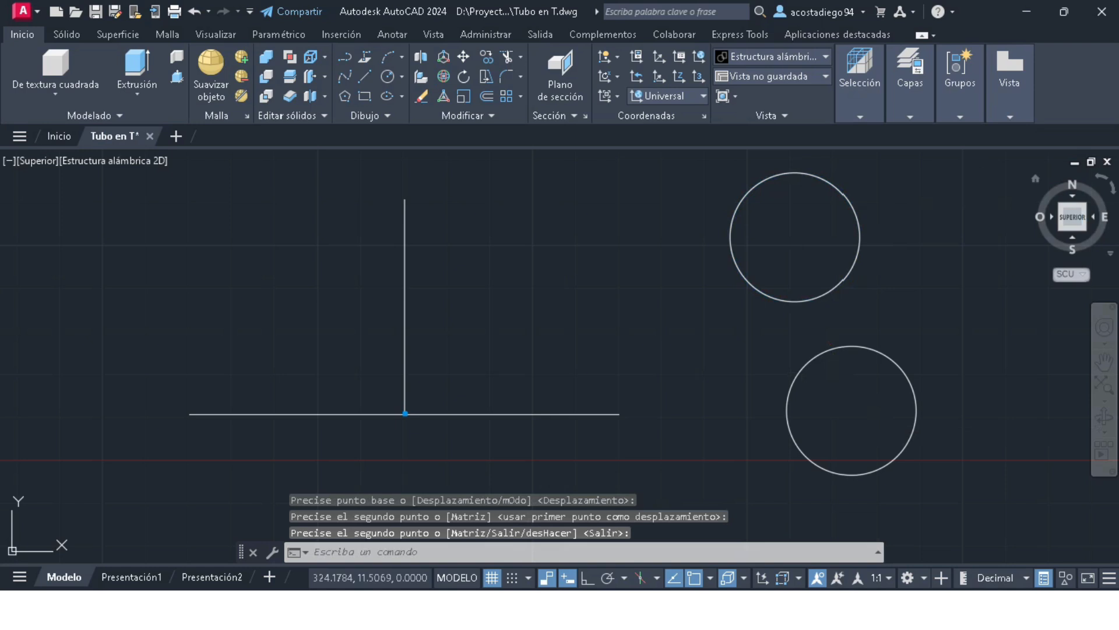
drag(1062, 227, 1075, 219)
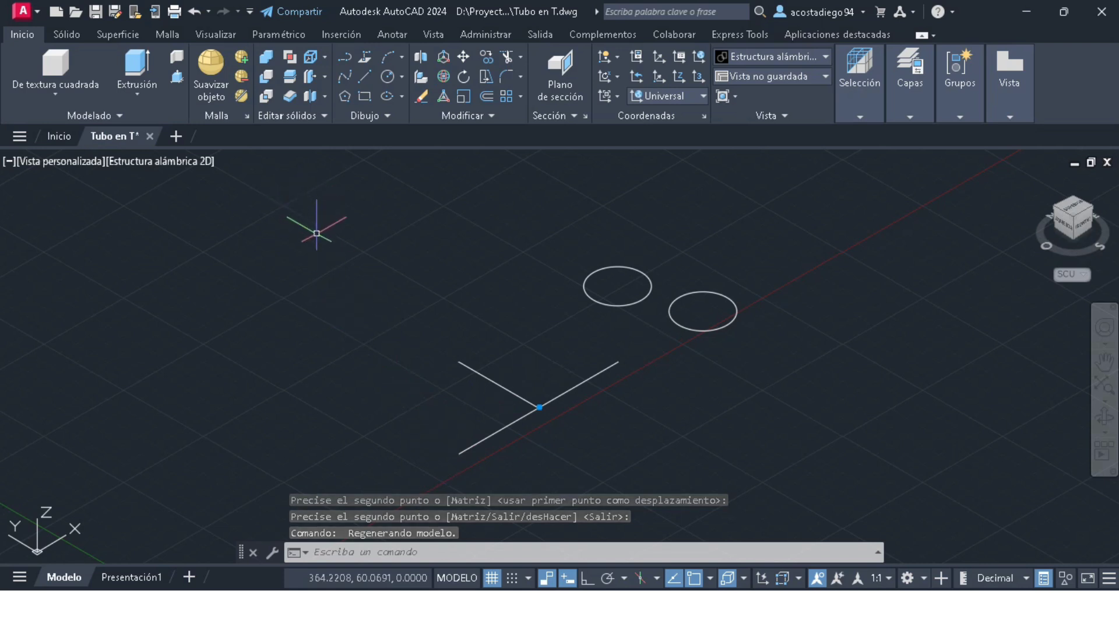
click(67, 34)
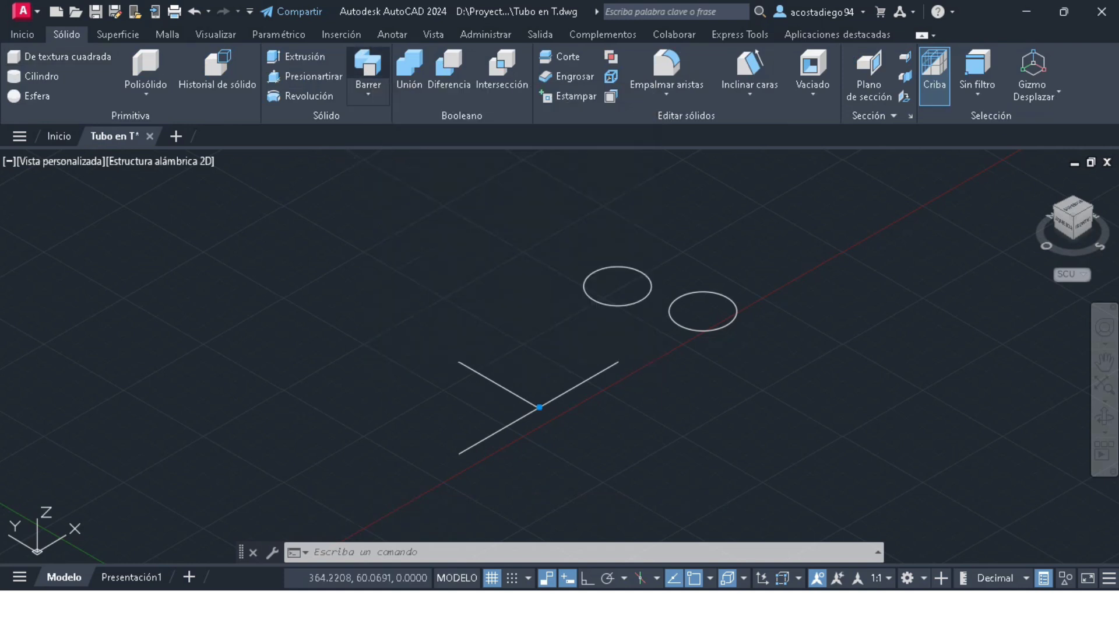
click(367, 64)
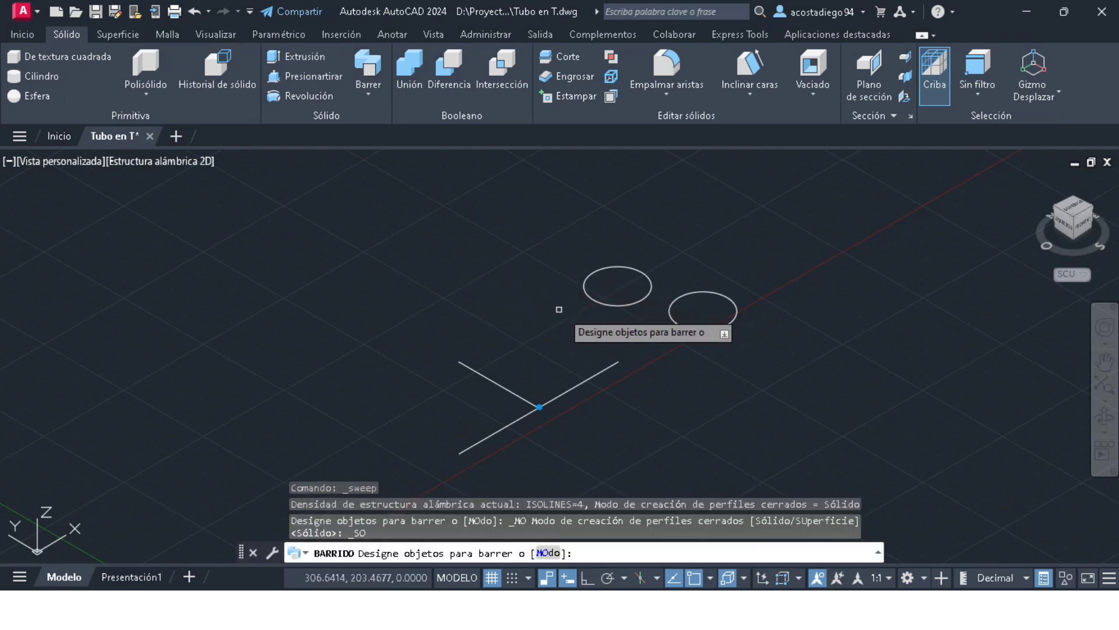
click(605, 304)
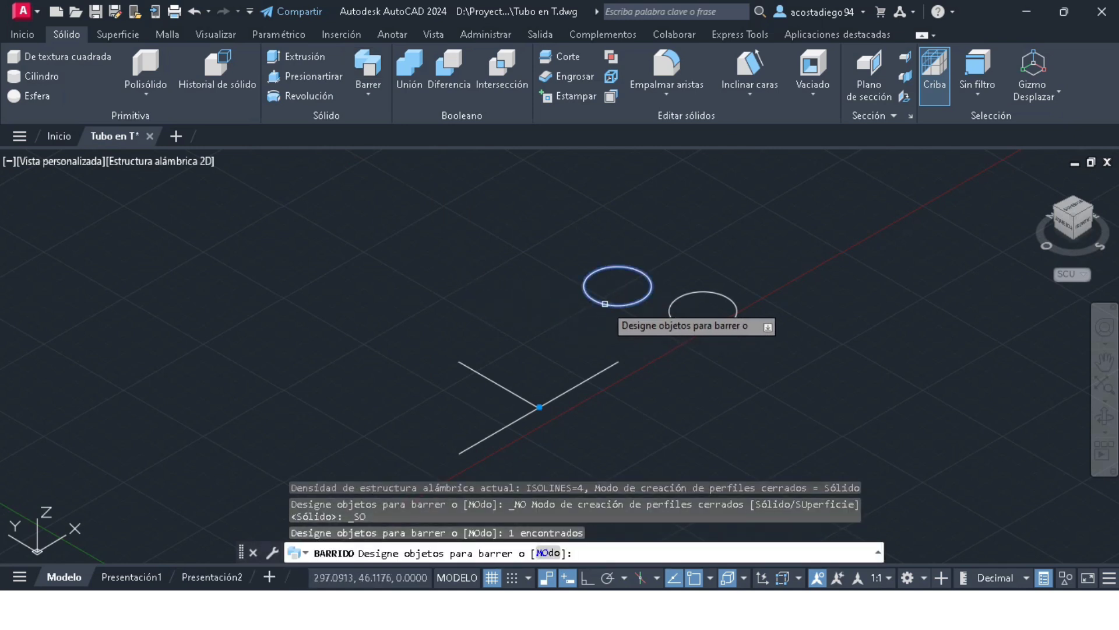
key(Return)
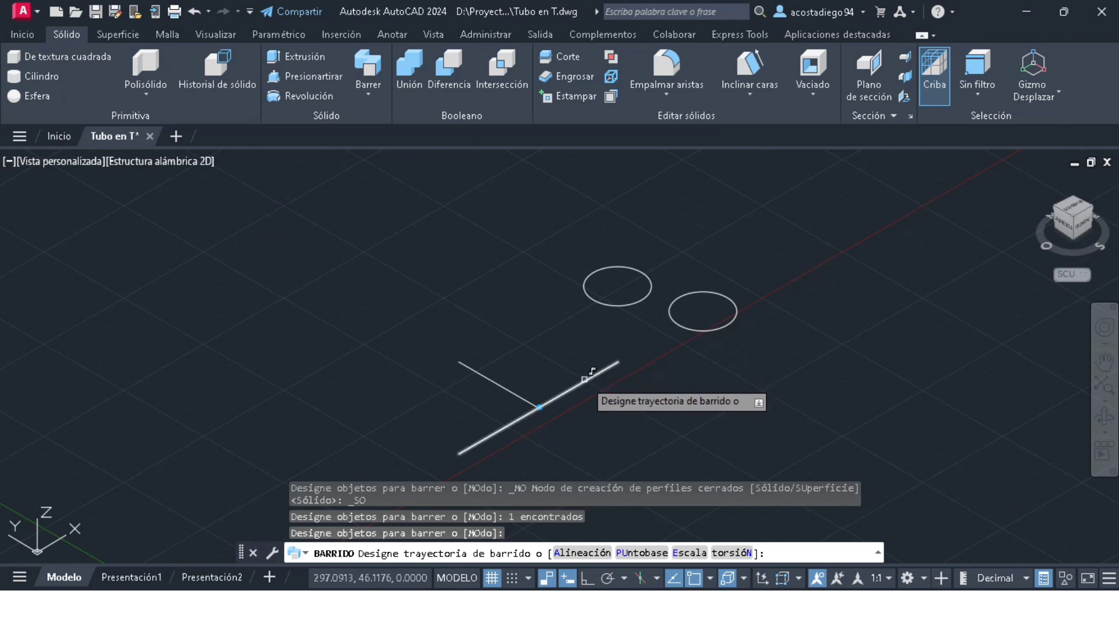
click(539, 407)
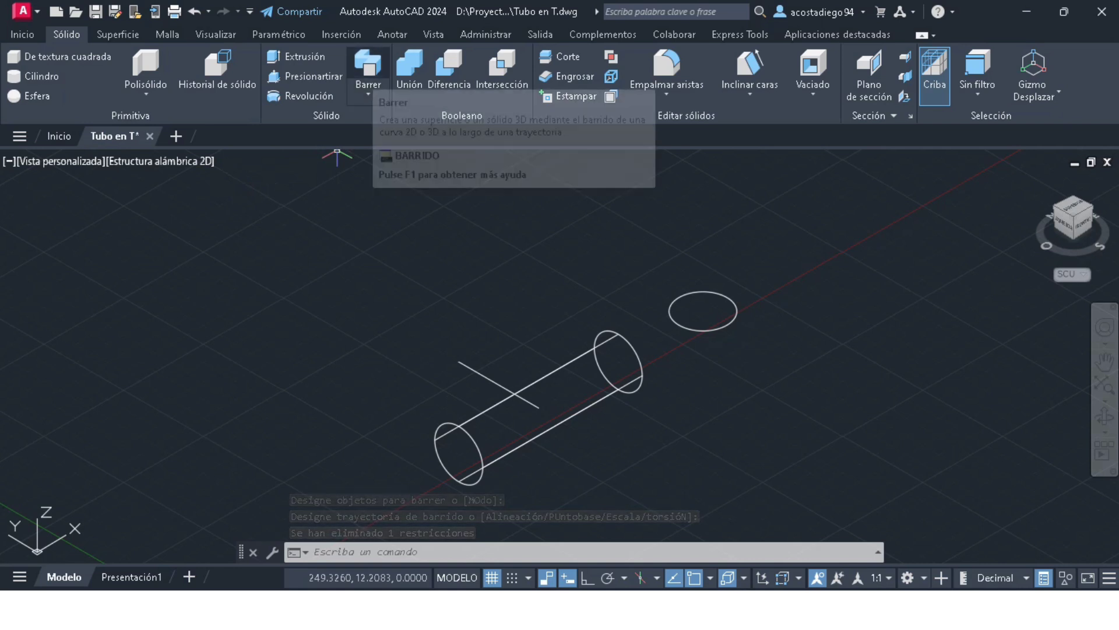
Sweep the copied circle along the 50-unit line to form the solid branch of the T.
click(368, 73)
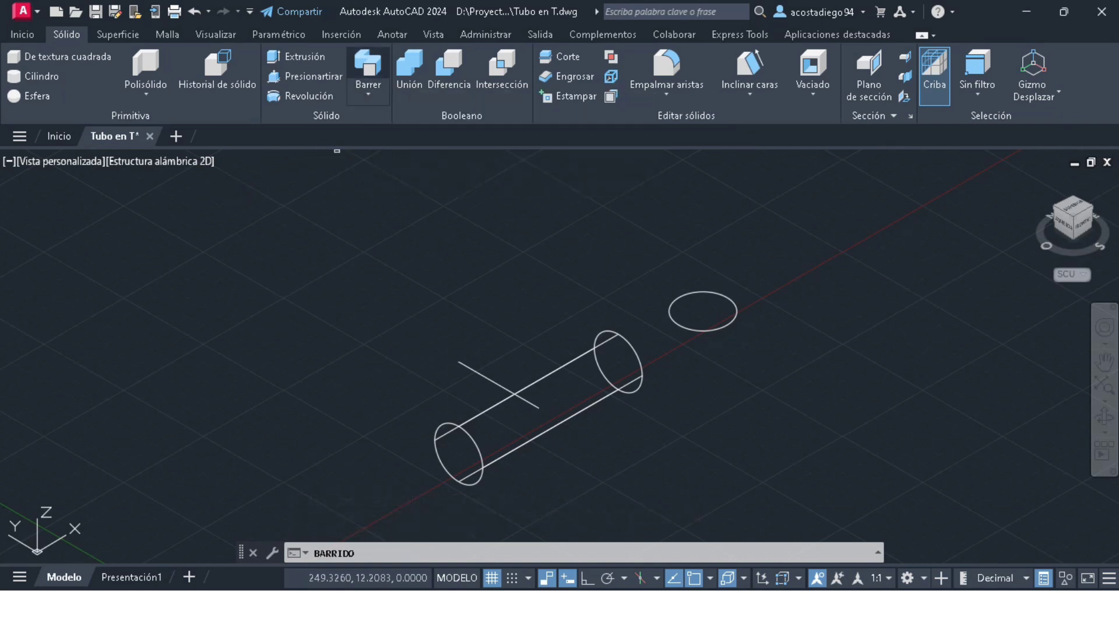
click(703, 331)
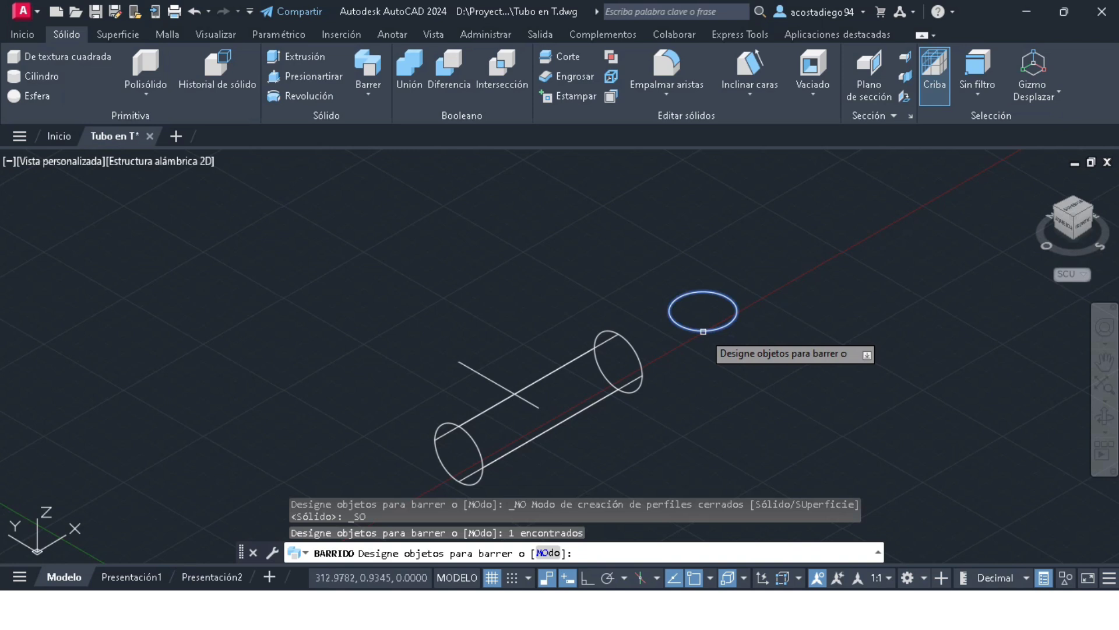
key(Return)
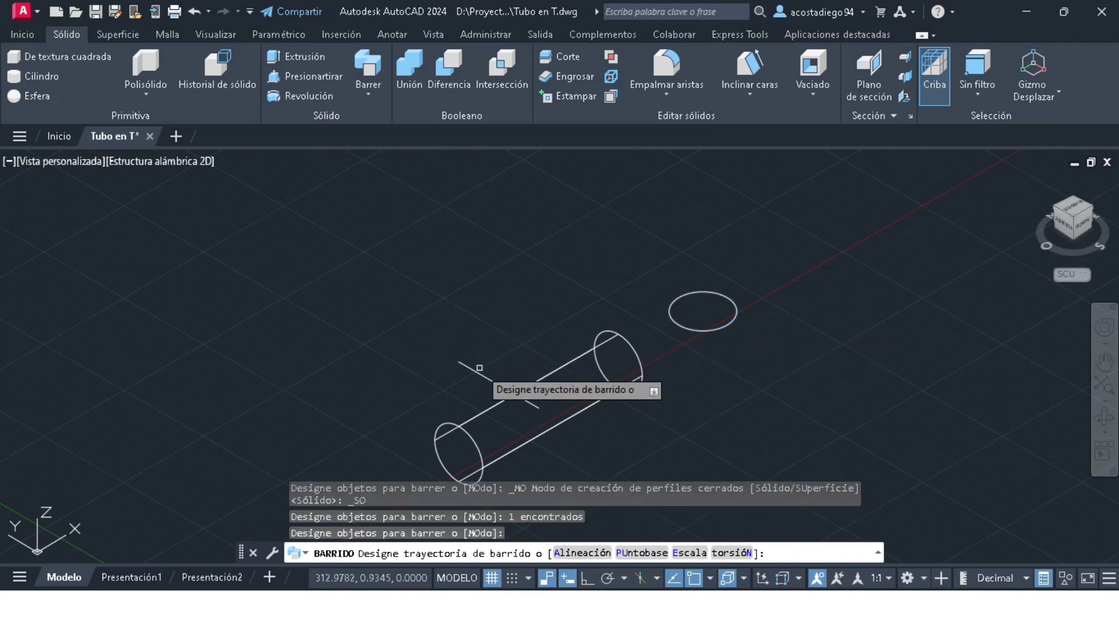
click(482, 373)
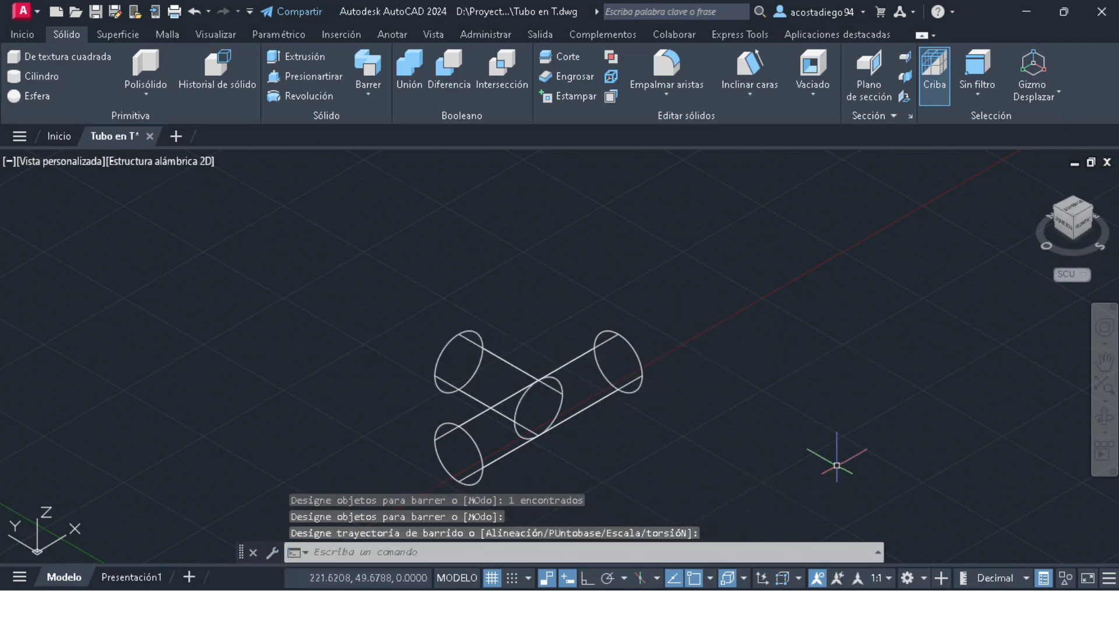
key(Return)
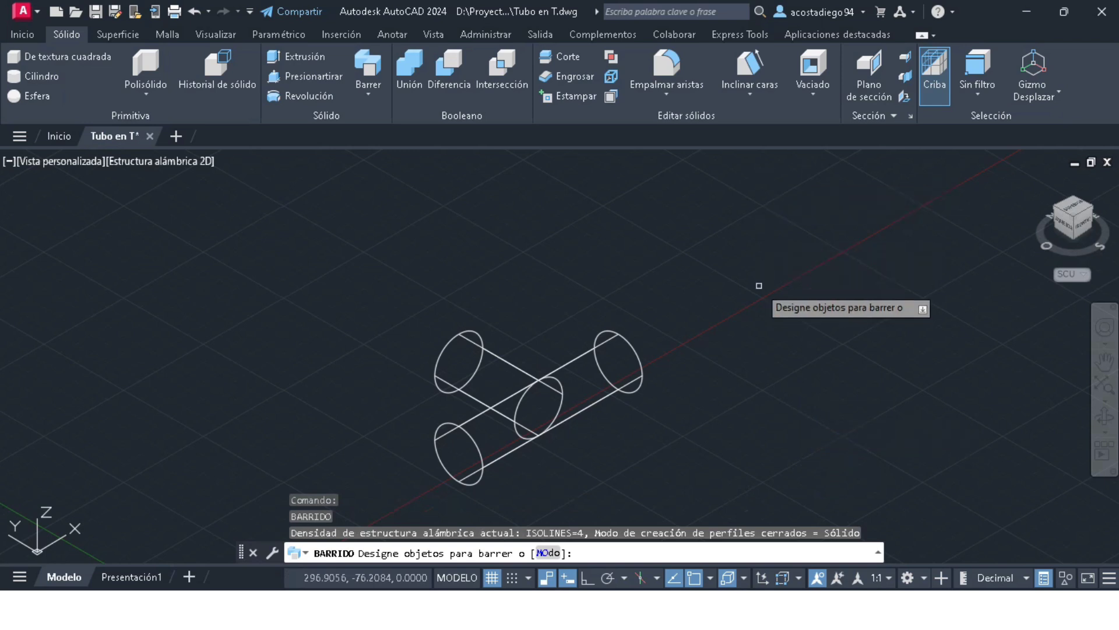
key(Return)
Leave the sweep command and display the model in the Sombreado visual style.
click(118, 35)
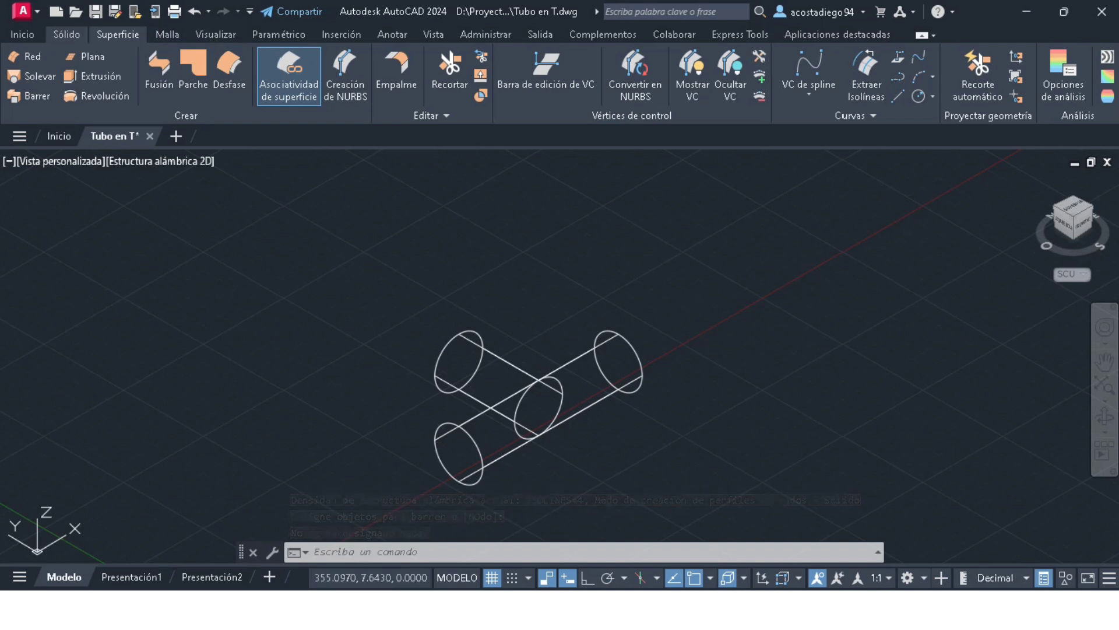
click(216, 34)
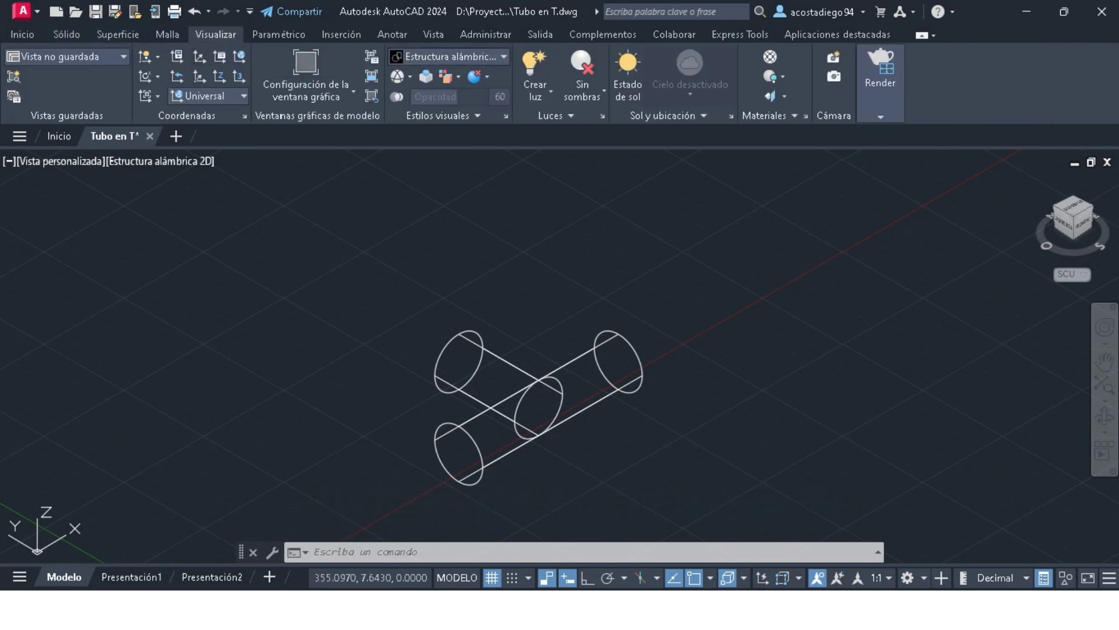
click(449, 56)
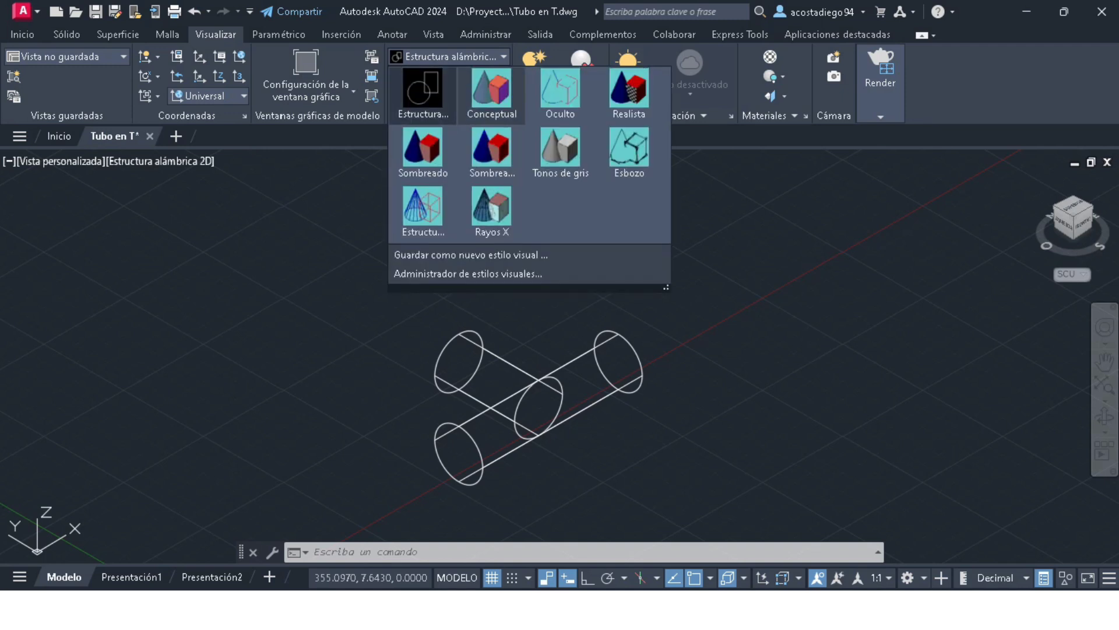
key(Escape)
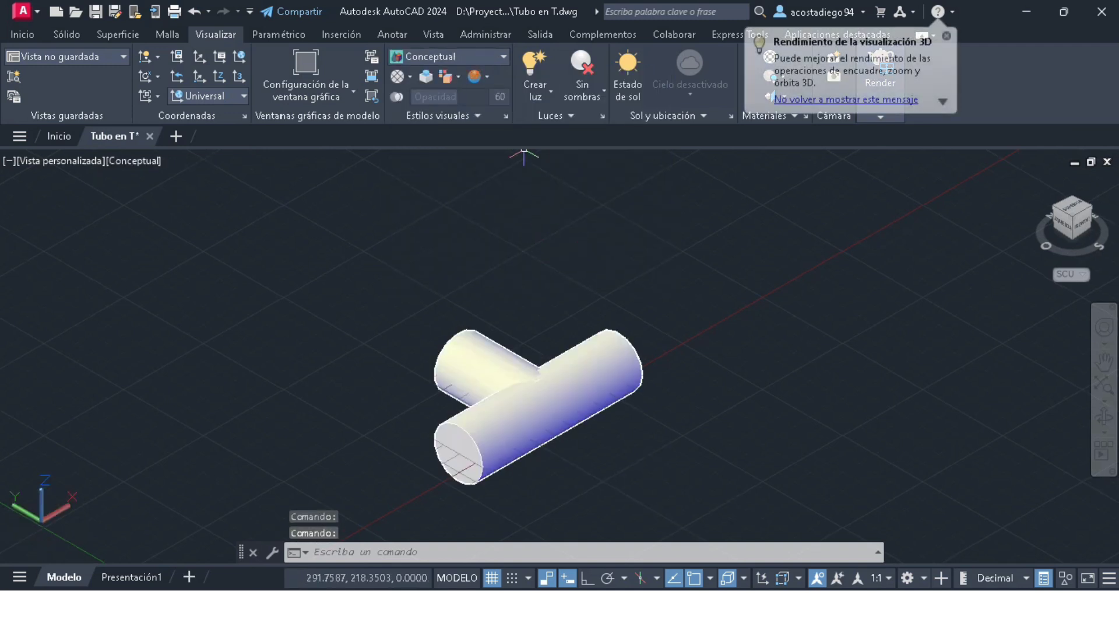
click(431, 160)
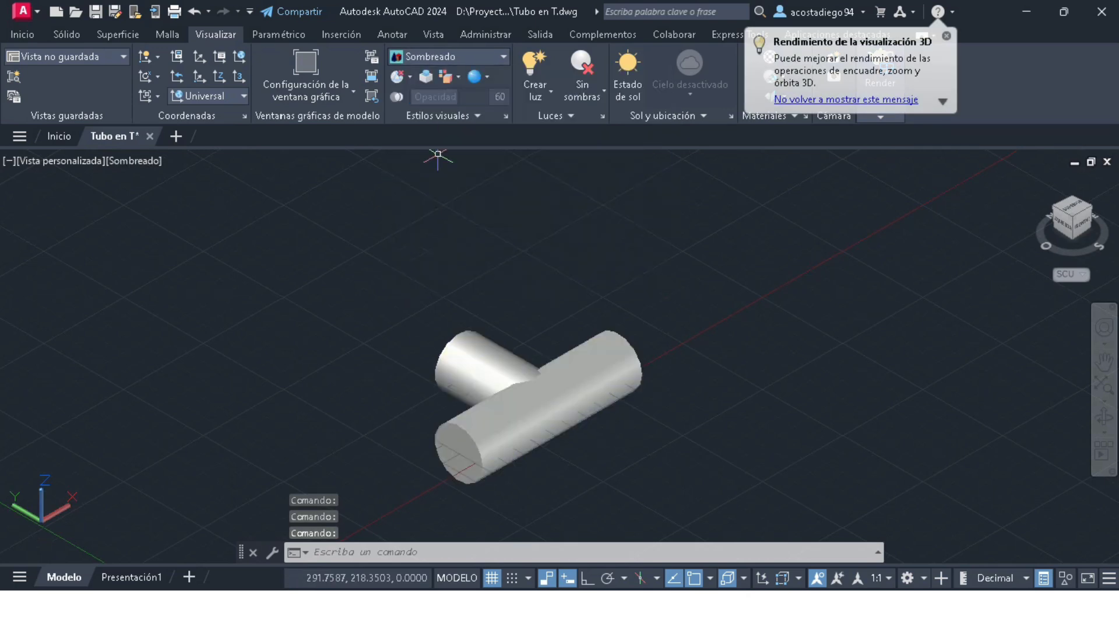
Align the coordinate system with the free circular end face of the 50-unit branch.
click(1103, 416)
drag(583, 361, 443, 355)
drag(752, 379, 734, 355)
scroll(801, 381, up, 2)
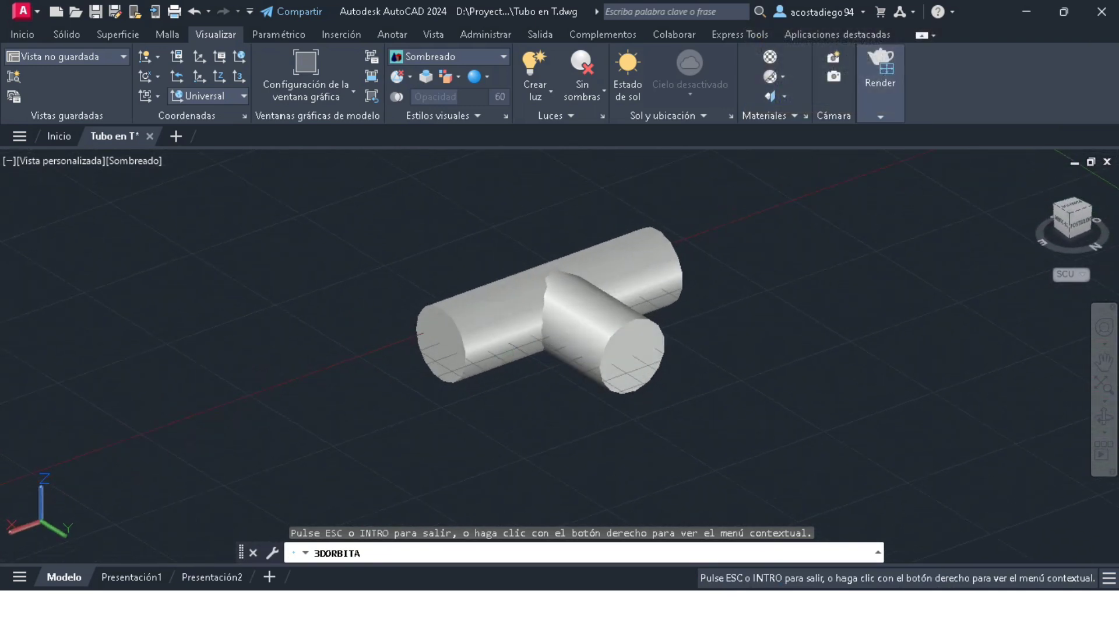
key(Escape)
key(Escape)
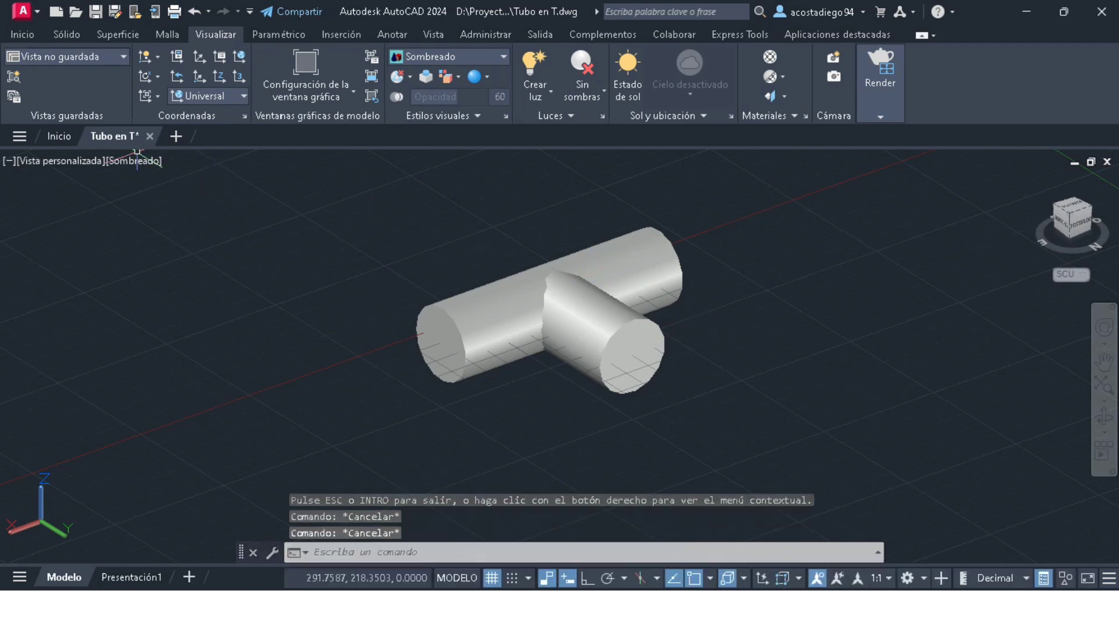
click(67, 35)
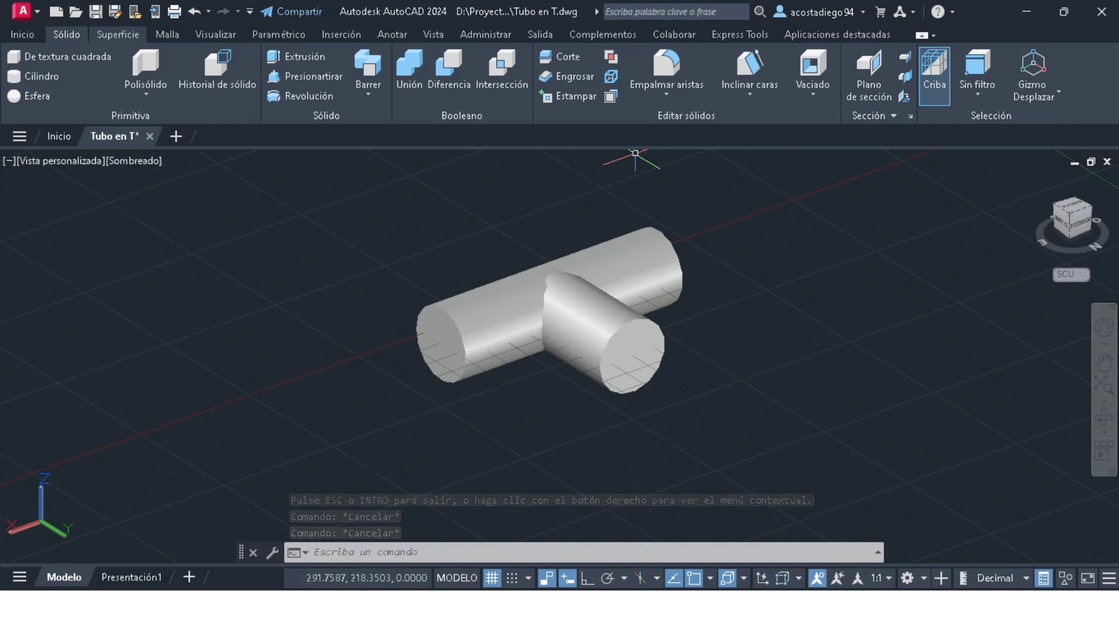
click(118, 35)
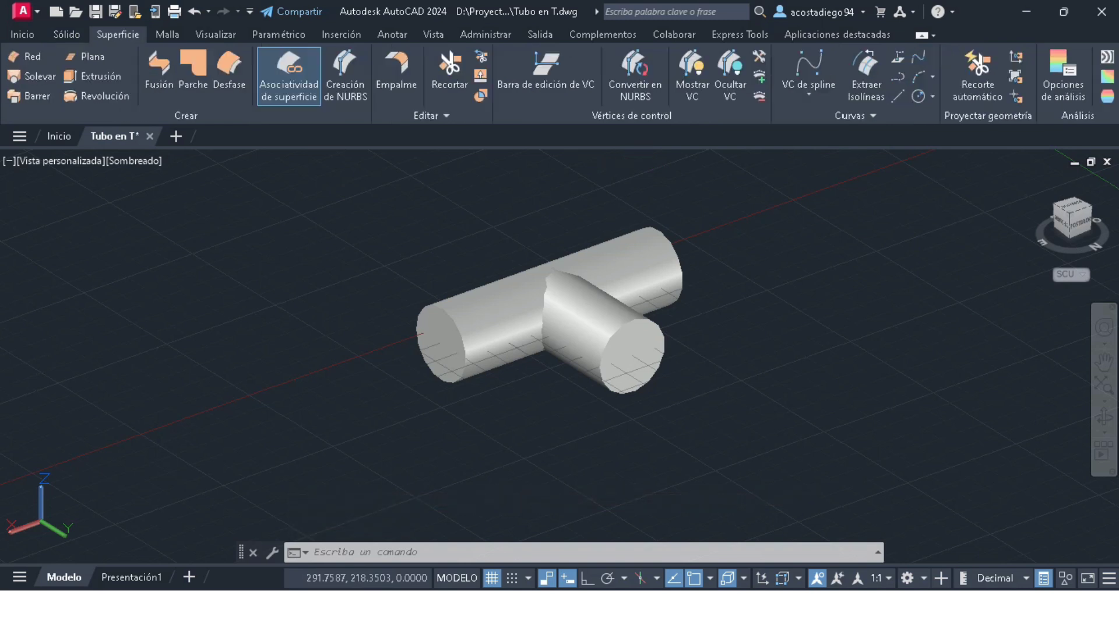
click(22, 35)
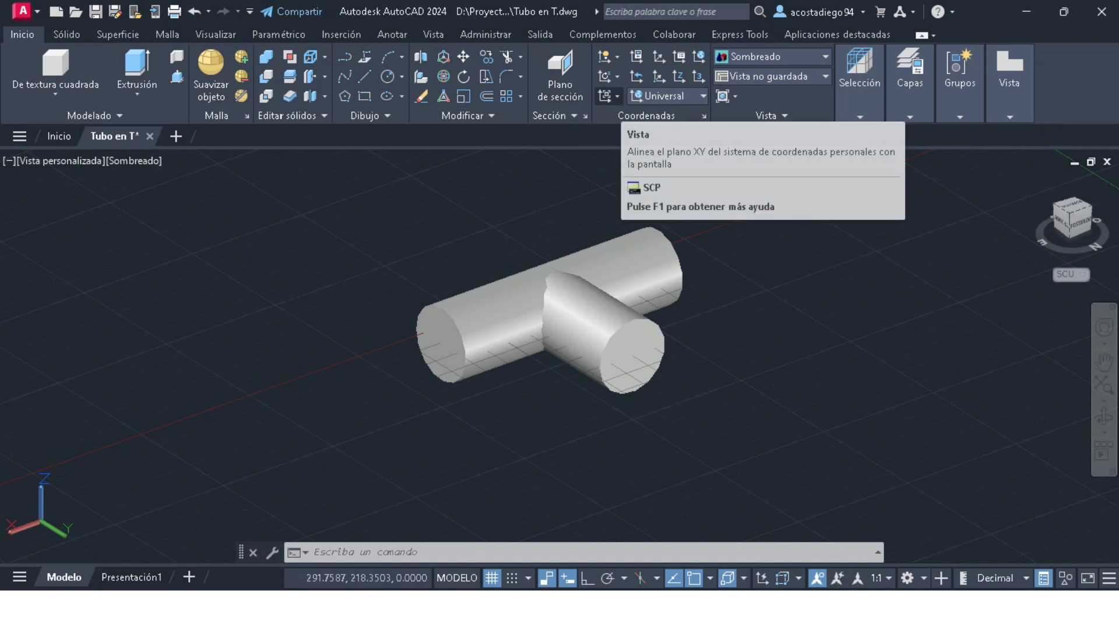
click(615, 96)
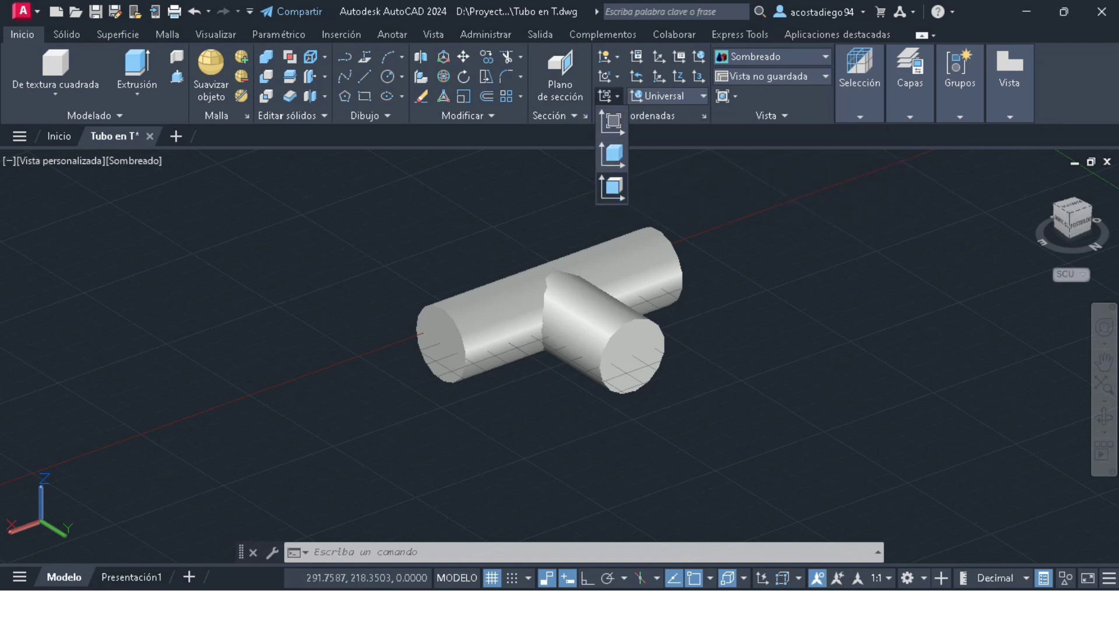
click(613, 187)
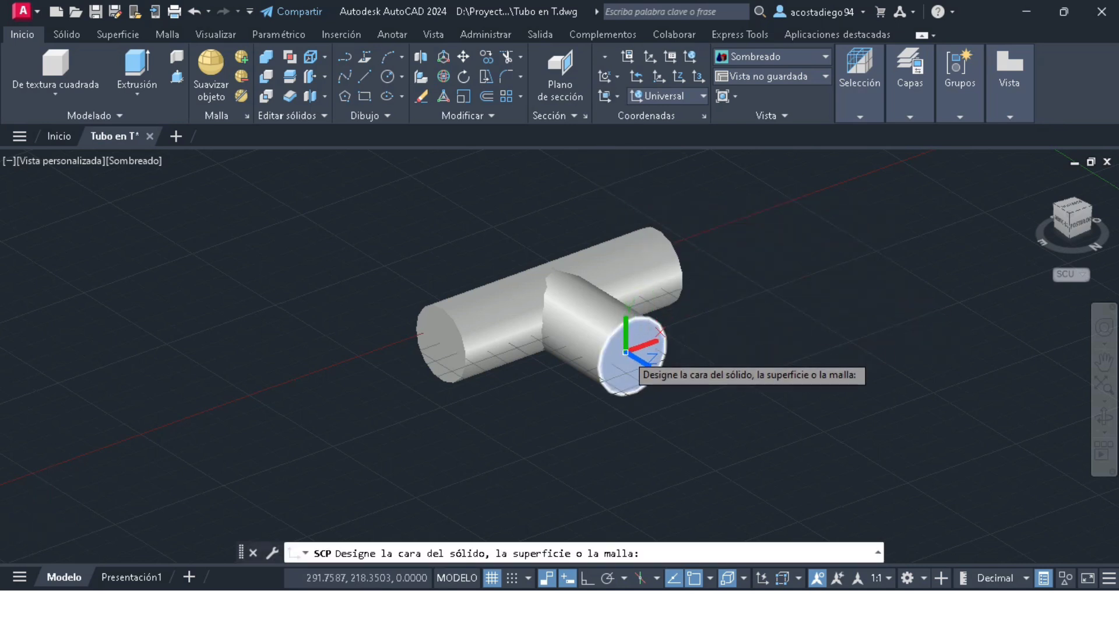
click(629, 348)
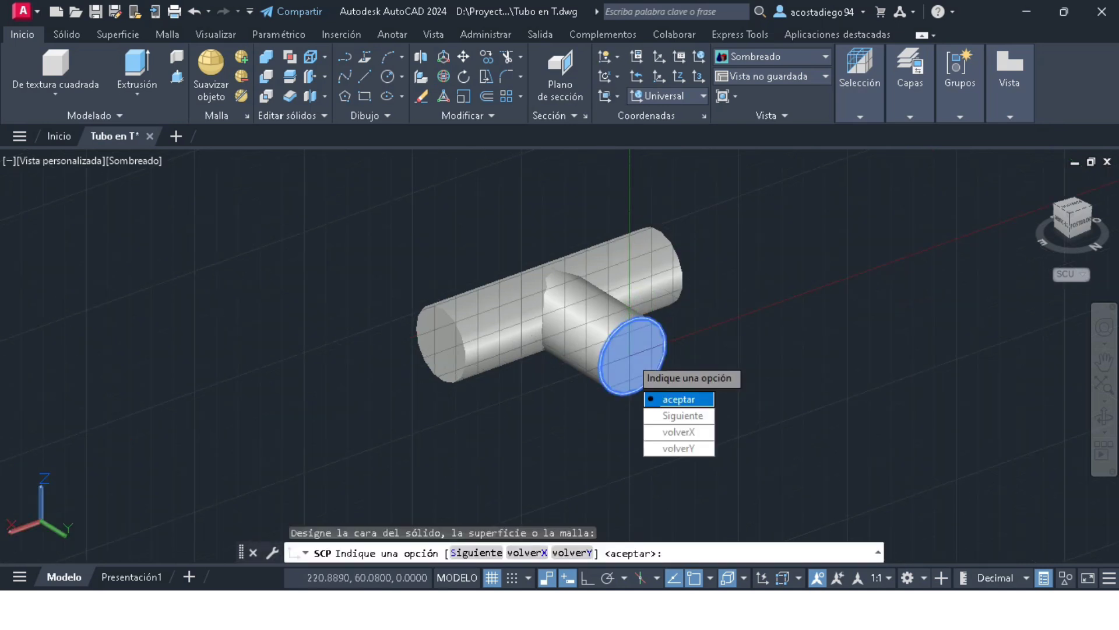
key(Return)
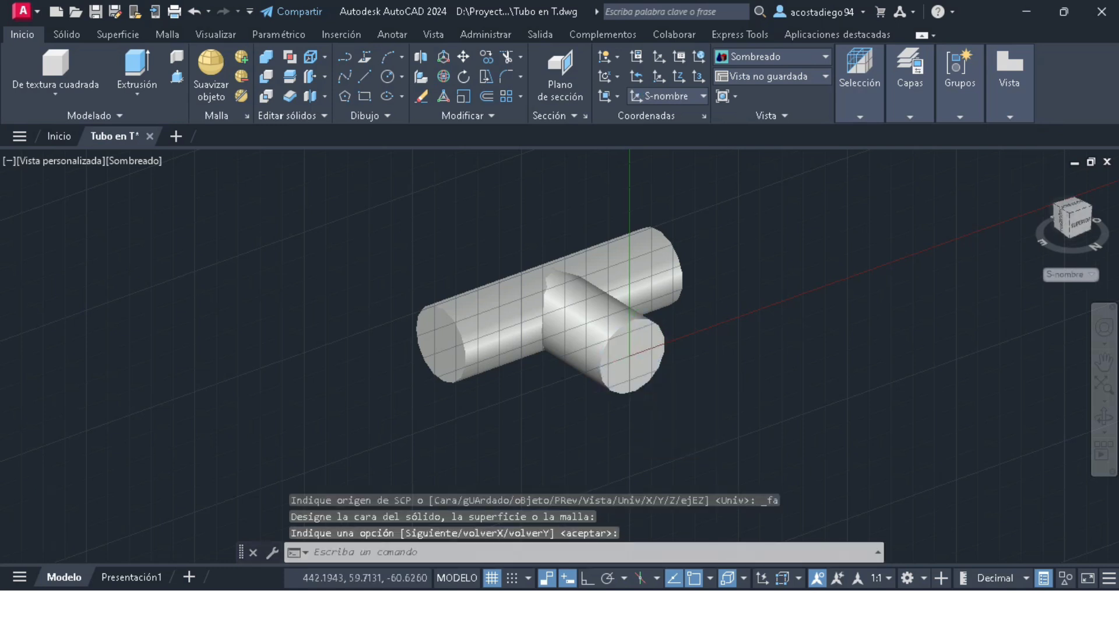
Draw a circle of radius 17 centred on the branch's end face.
scroll(627, 336, up, 2)
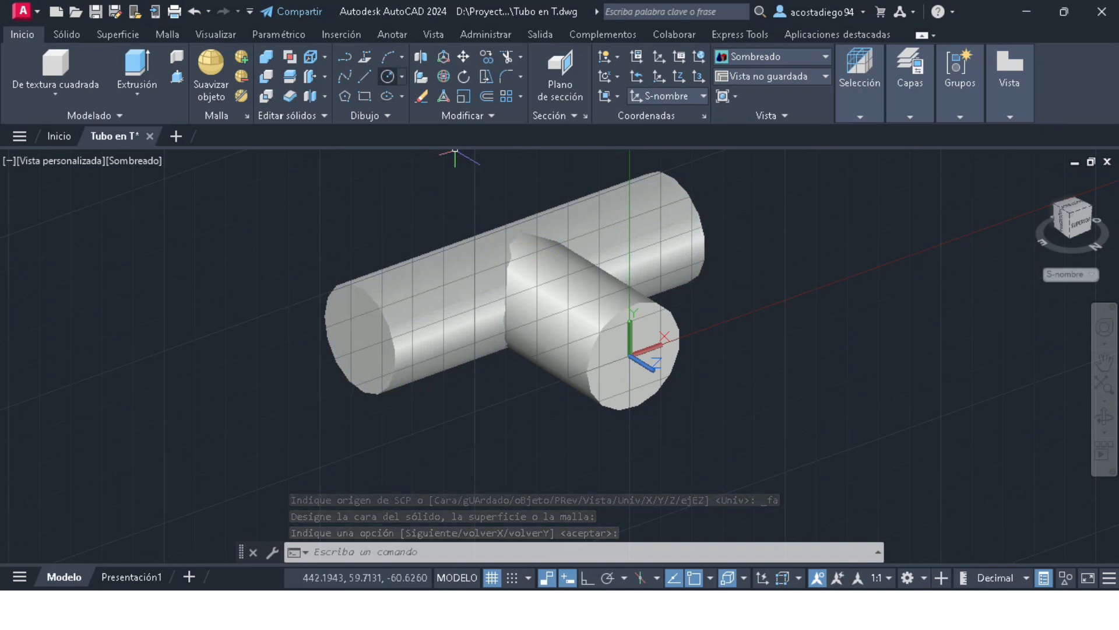
click(388, 77)
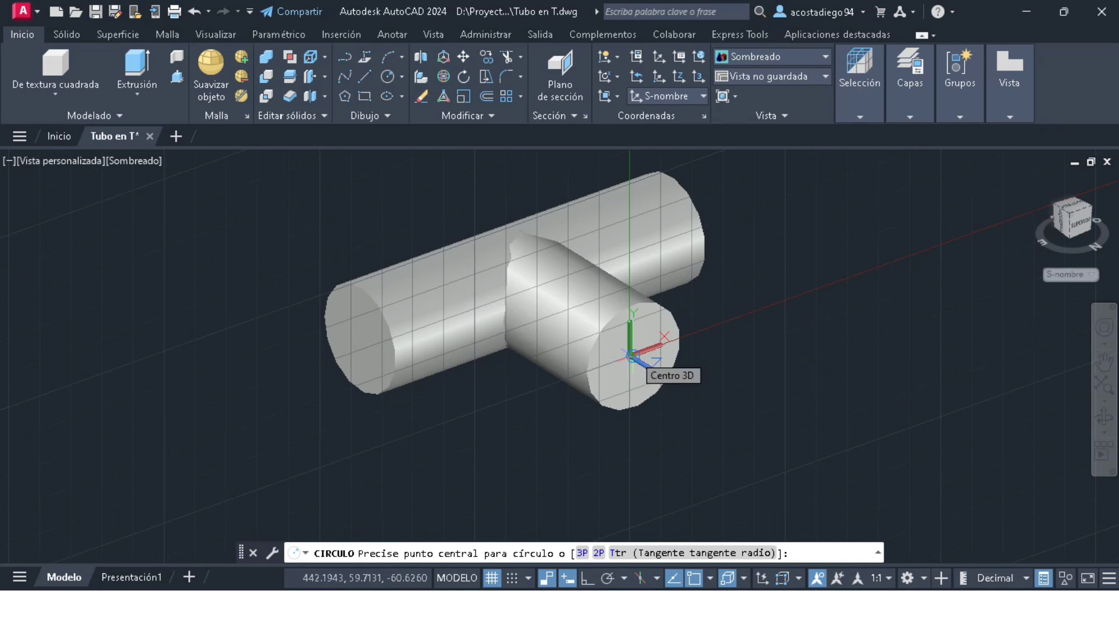
click(631, 354)
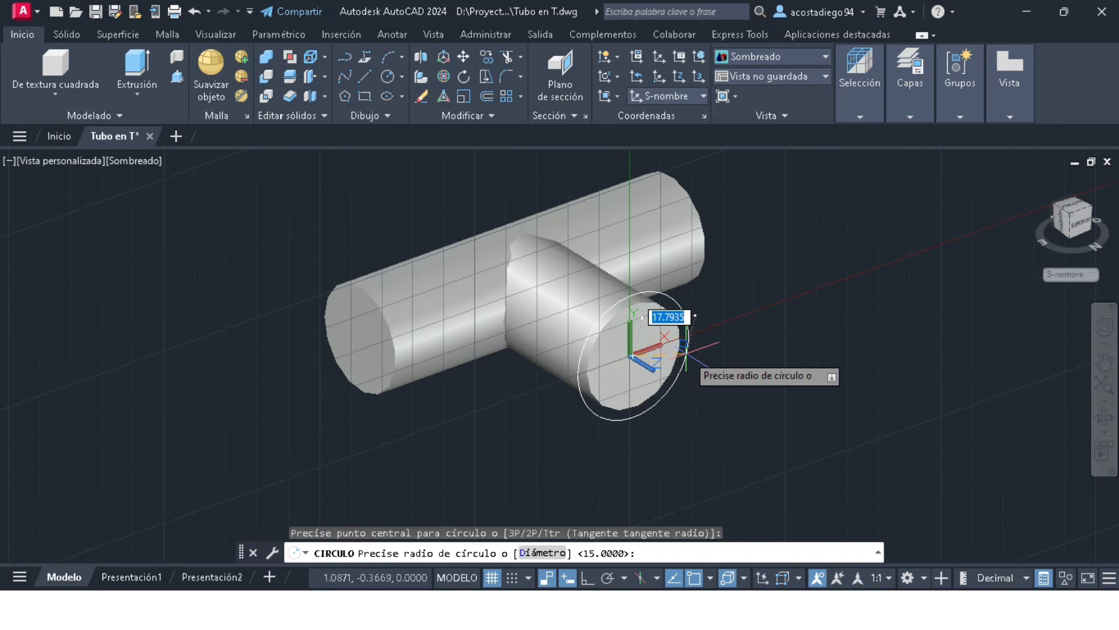
text(17)
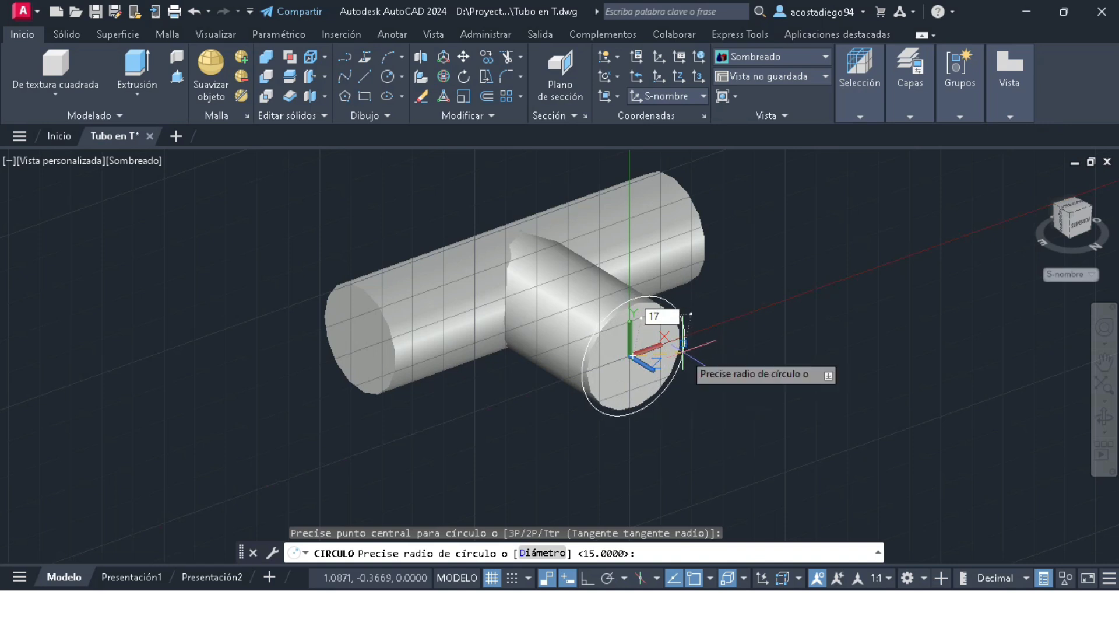
key(Return)
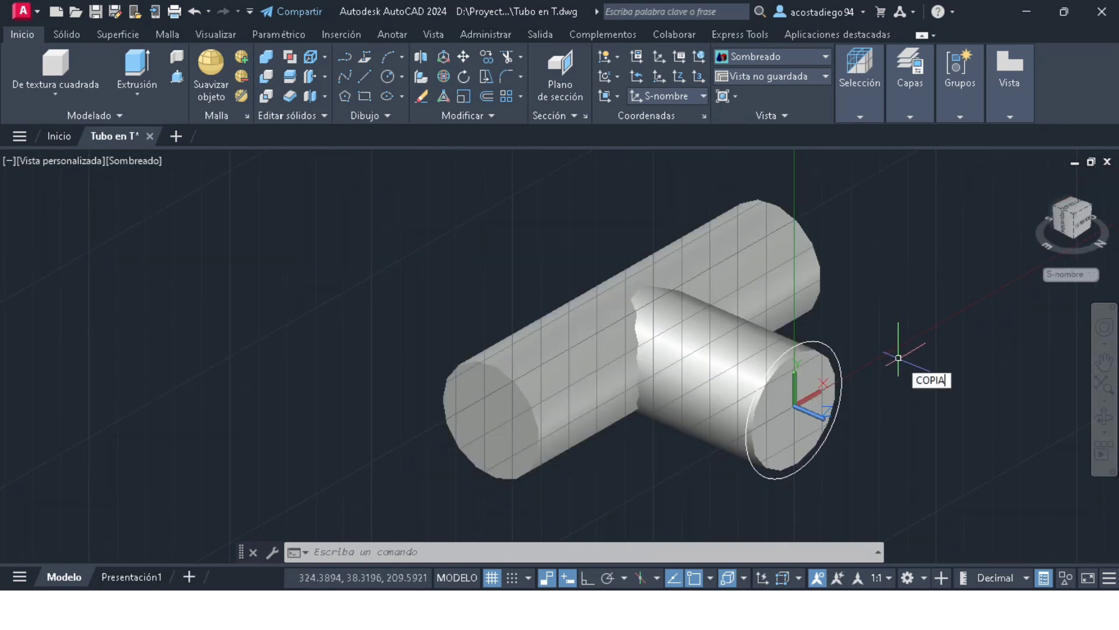
Copy the radius-17 circle from its centre 17 units outward, perpendicular to the branch's end face.
key(Return)
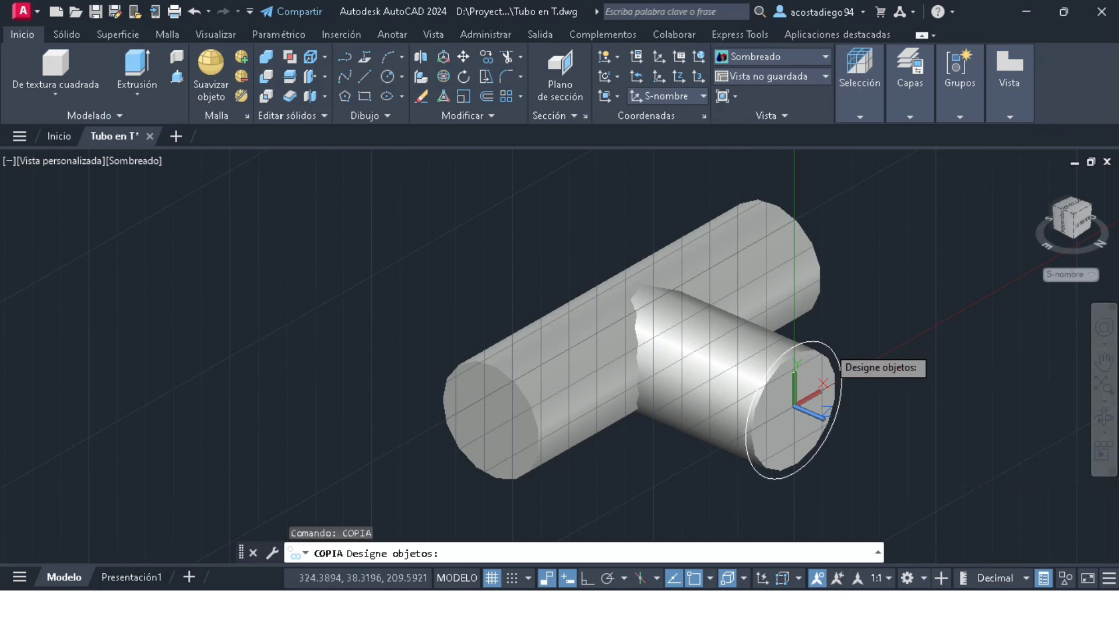
click(832, 356)
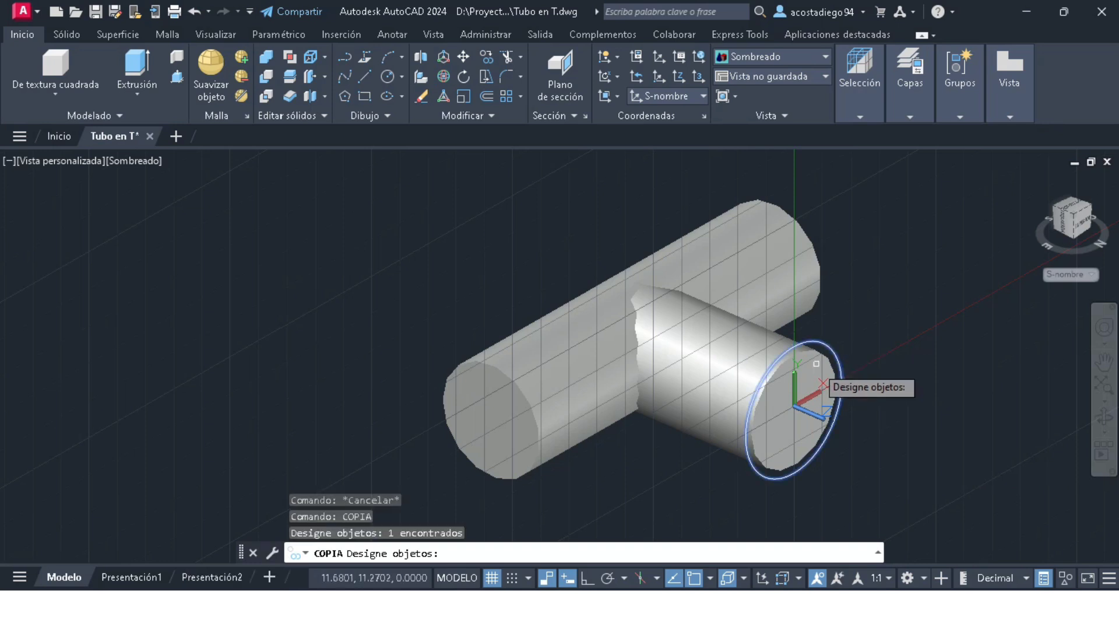
key(Return)
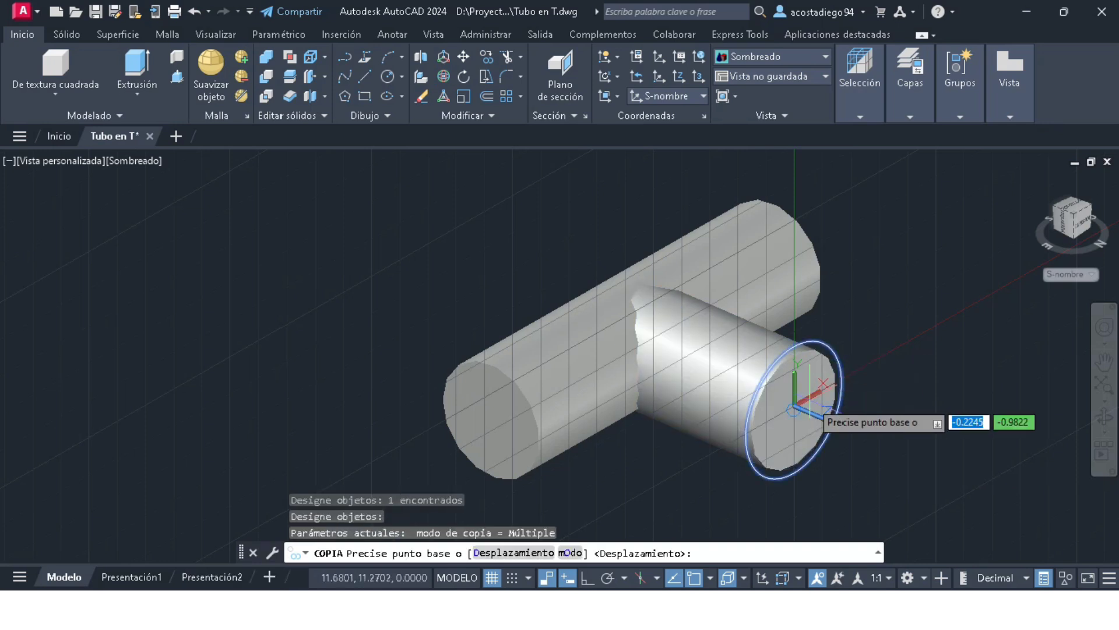
click(804, 401)
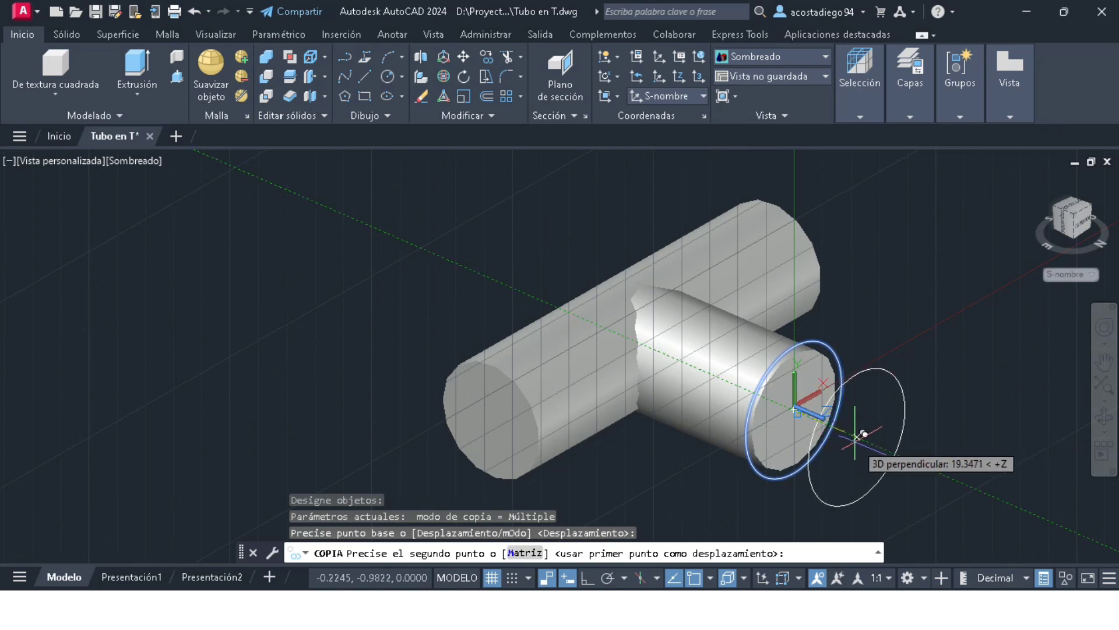
text(17)
key(Return)
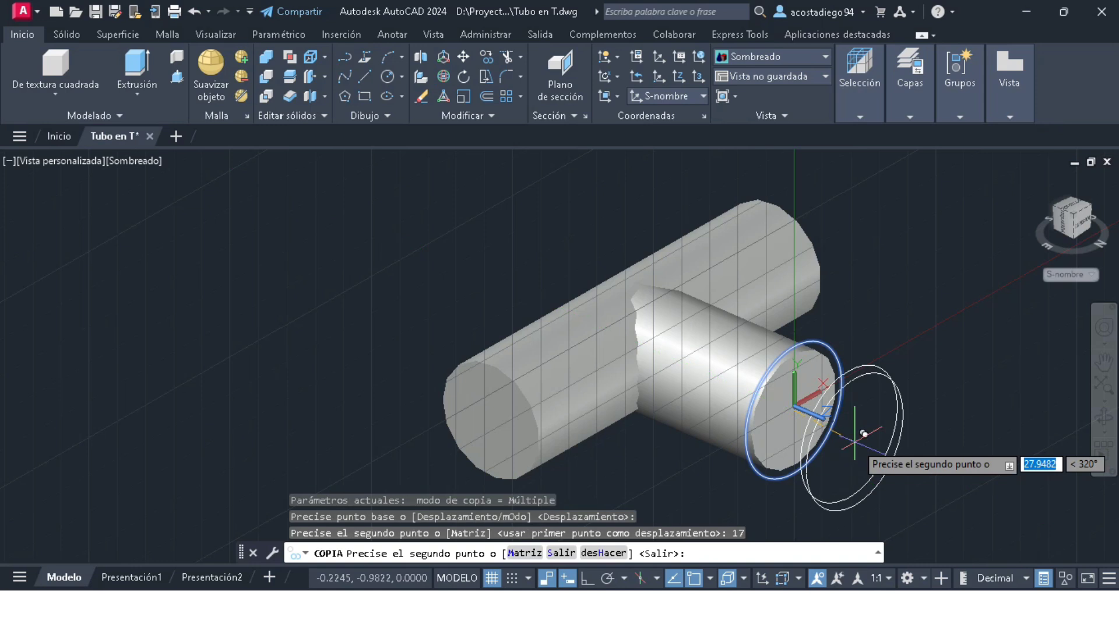
key(Escape)
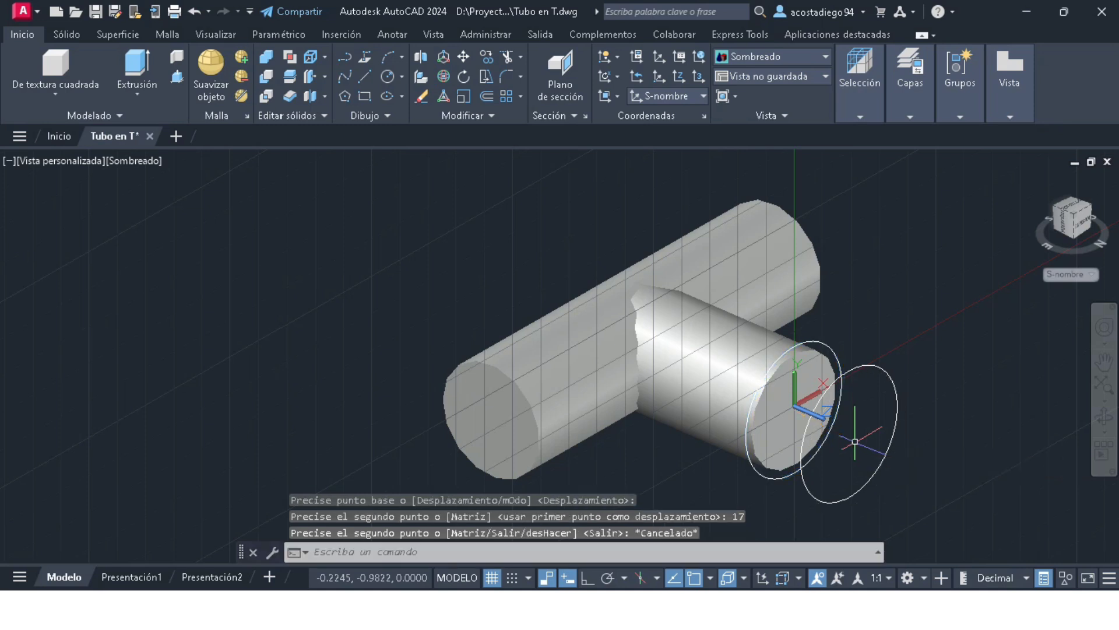
key(Escape)
key(Escape)
key(Escape)
Align the coordinate system with the main cylinder's near end face.
scroll(977, 413, down, 1)
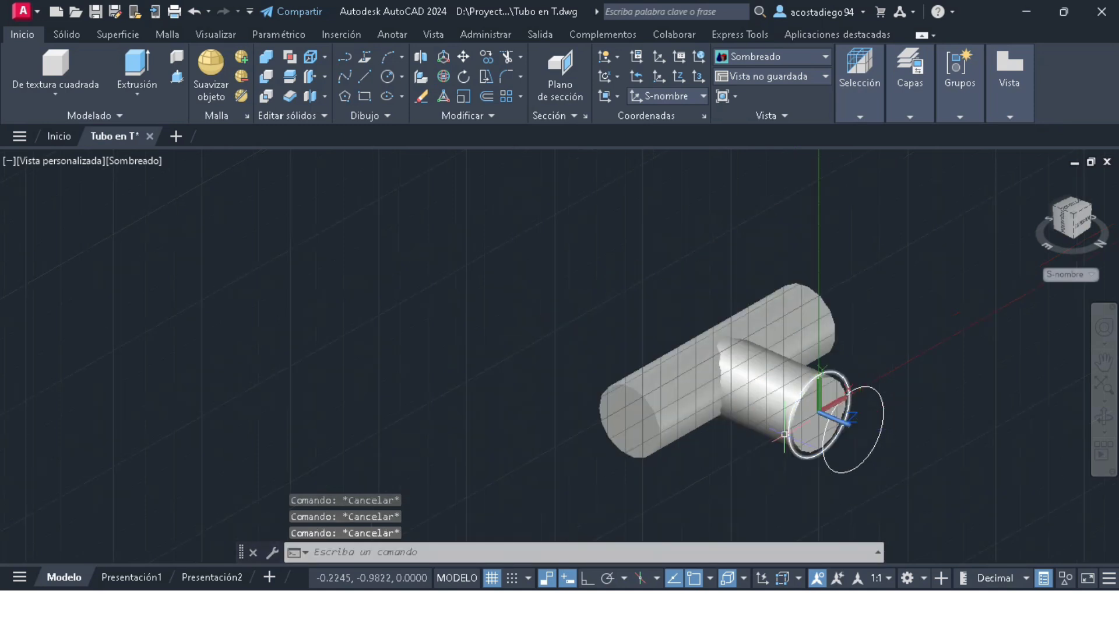
scroll(1069, 454, up, 1)
shift+middle_drag(1069, 455, 907, 358)
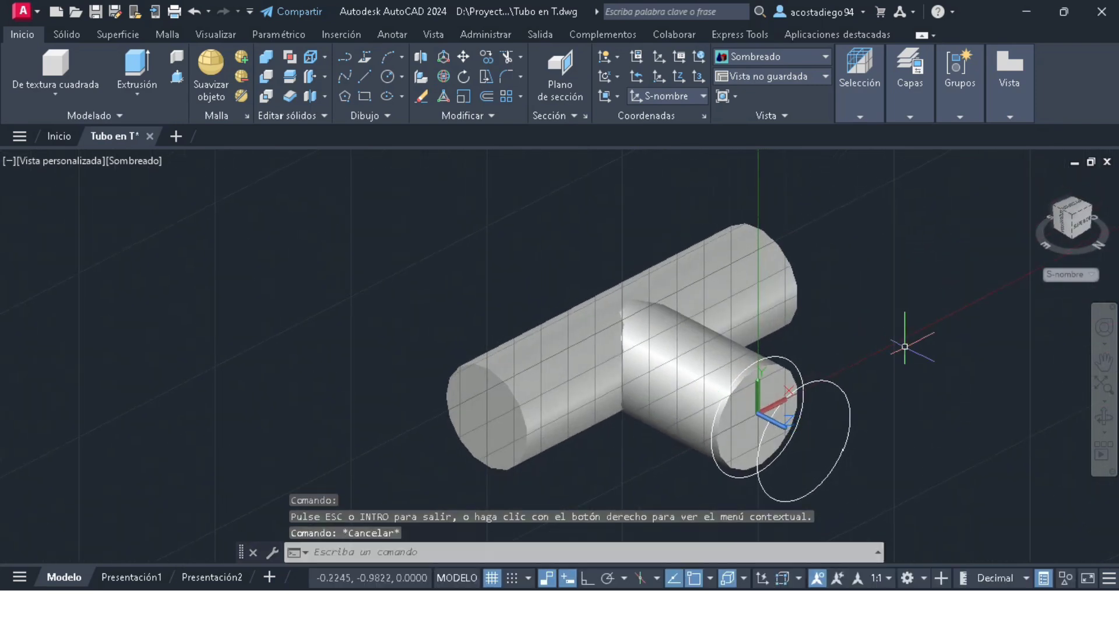
click(617, 96)
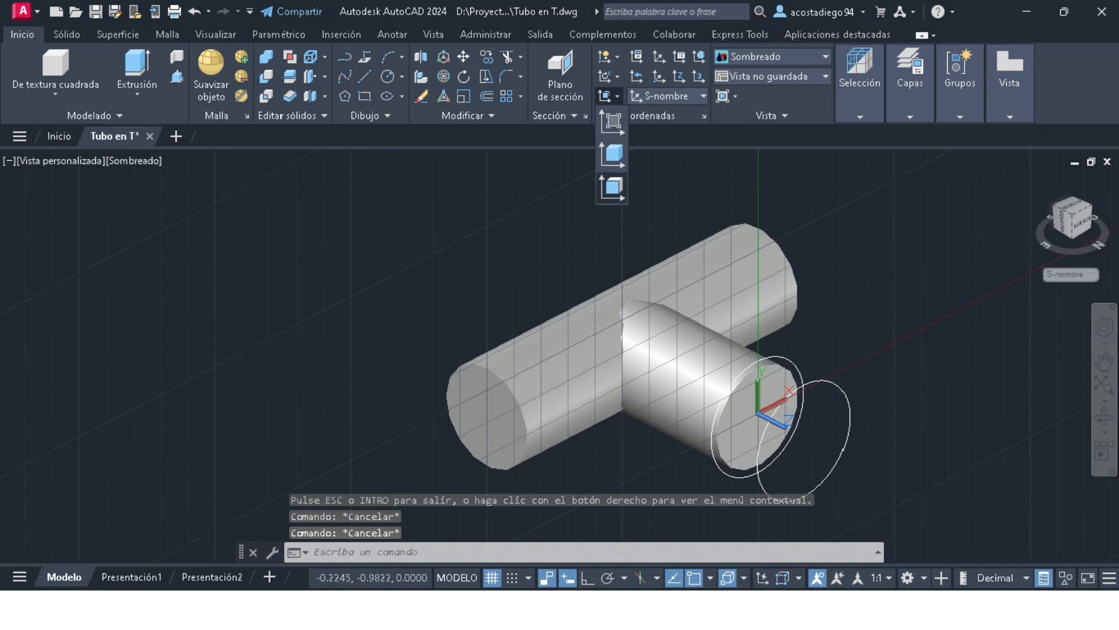
click(609, 186)
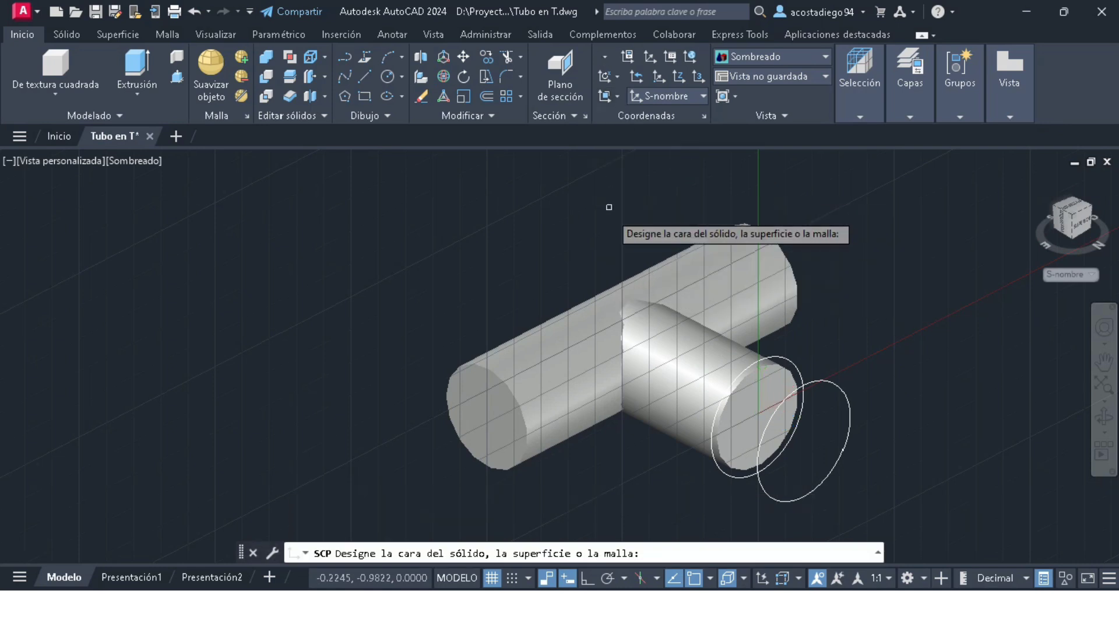
click(478, 420)
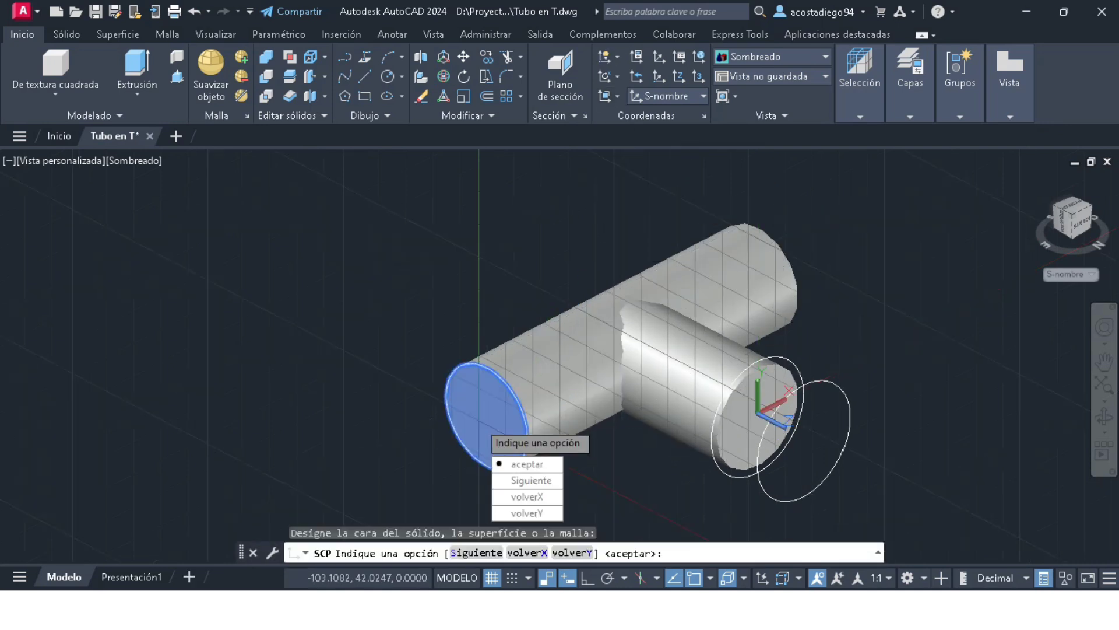
key(Return)
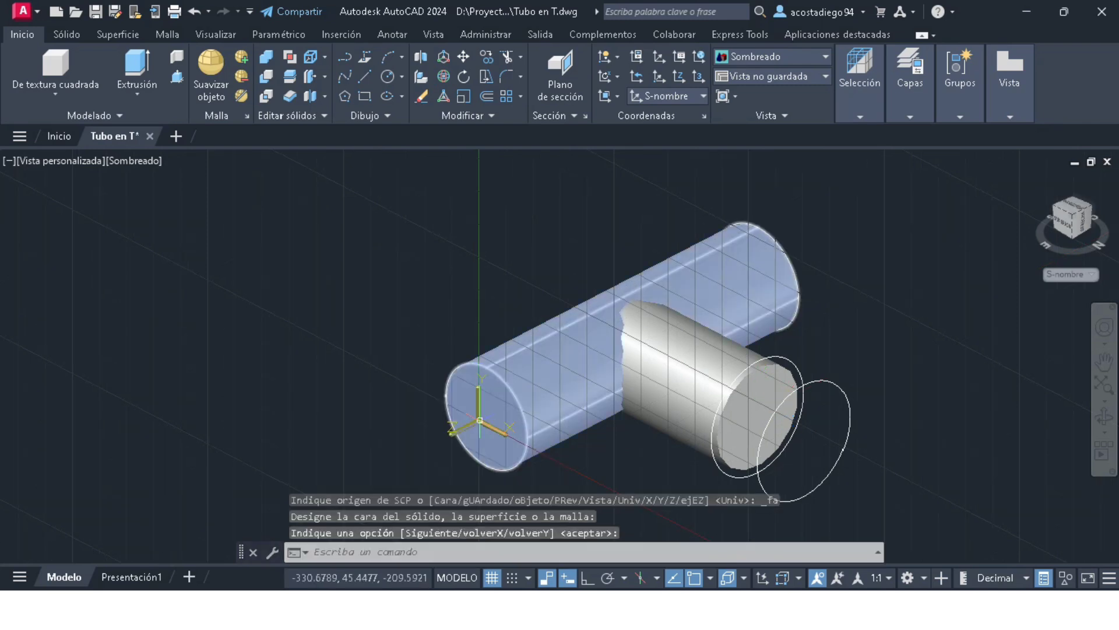
Draw a circle of radius 17 centred on the main cylinder's near end face.
scroll(574, 449, up, 2)
scroll(573, 448, down, 1)
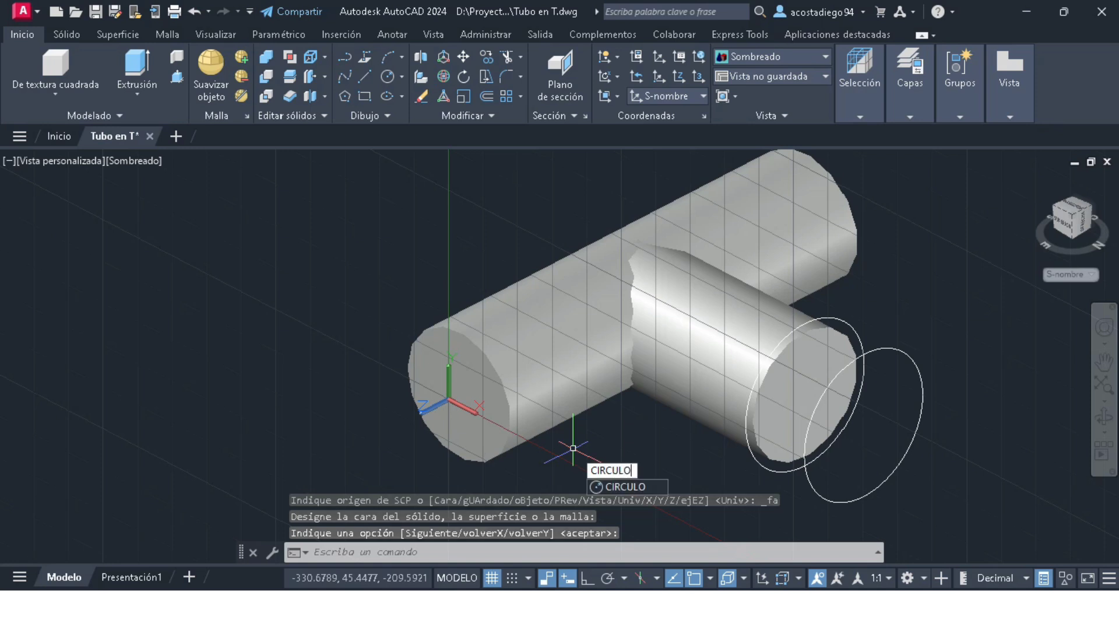
text(c)
key(Return)
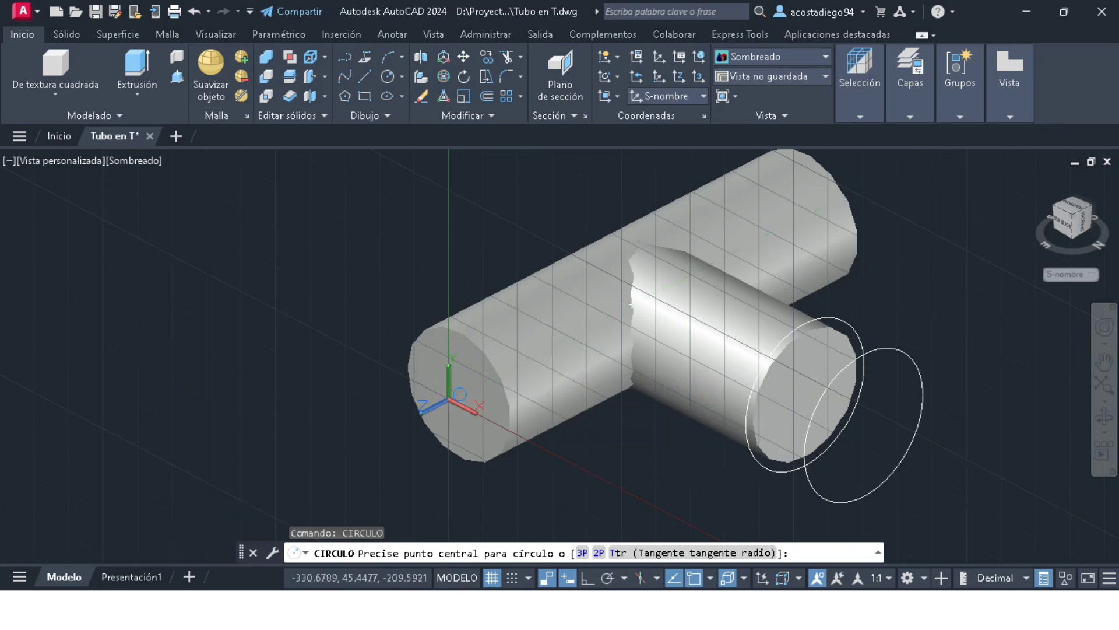
click(459, 394)
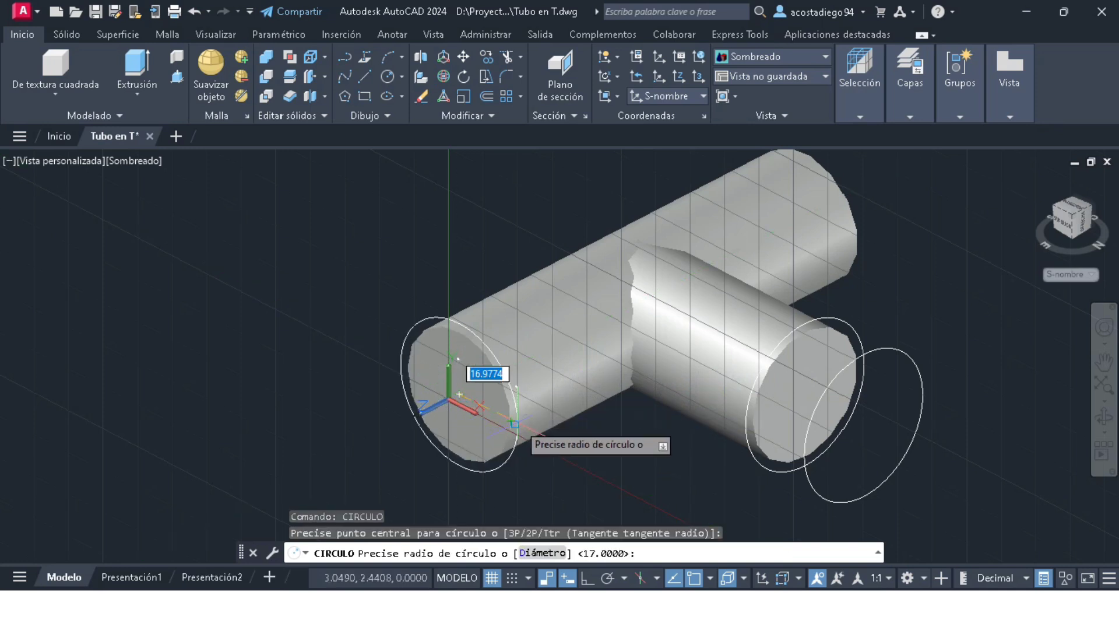
text(17)
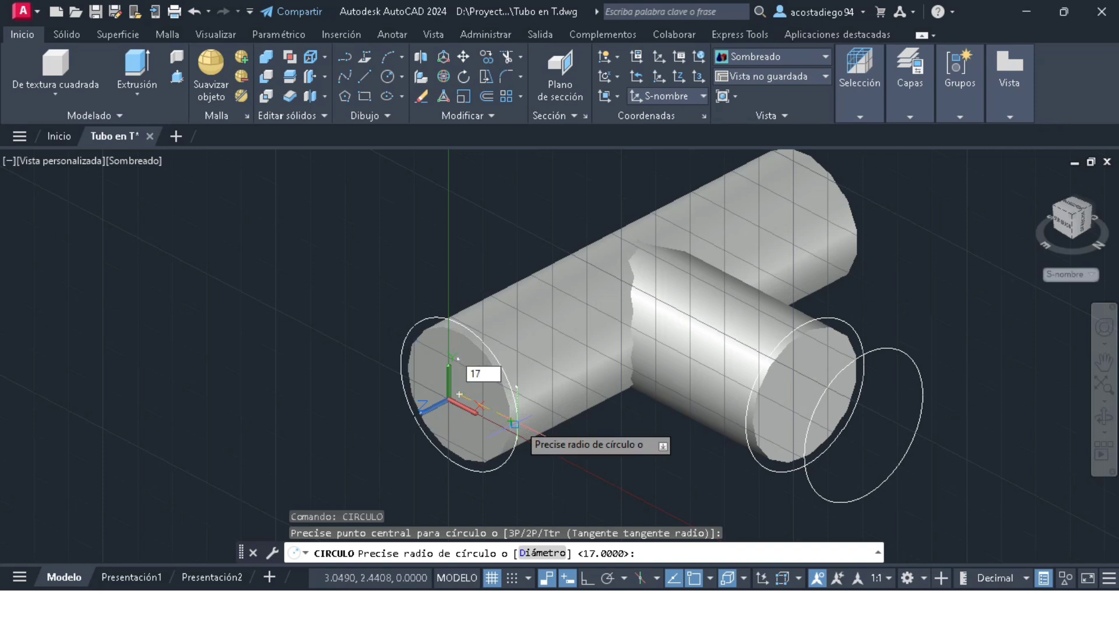
key(Return)
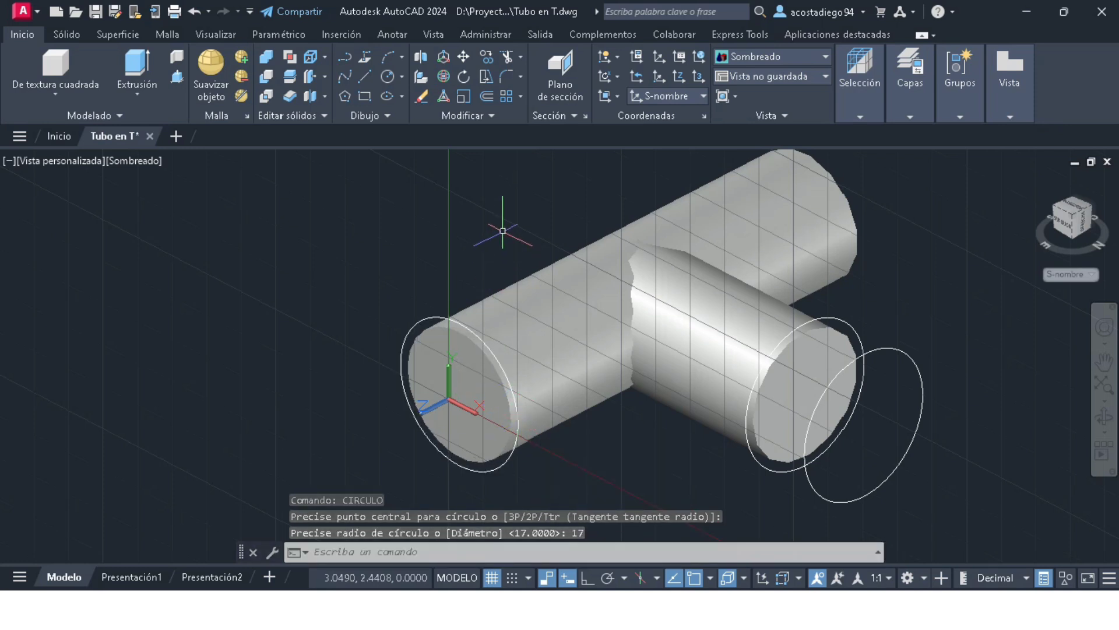
Draw a circle of radius 17 centred on the main cylinder's far end face.
text(CIR)
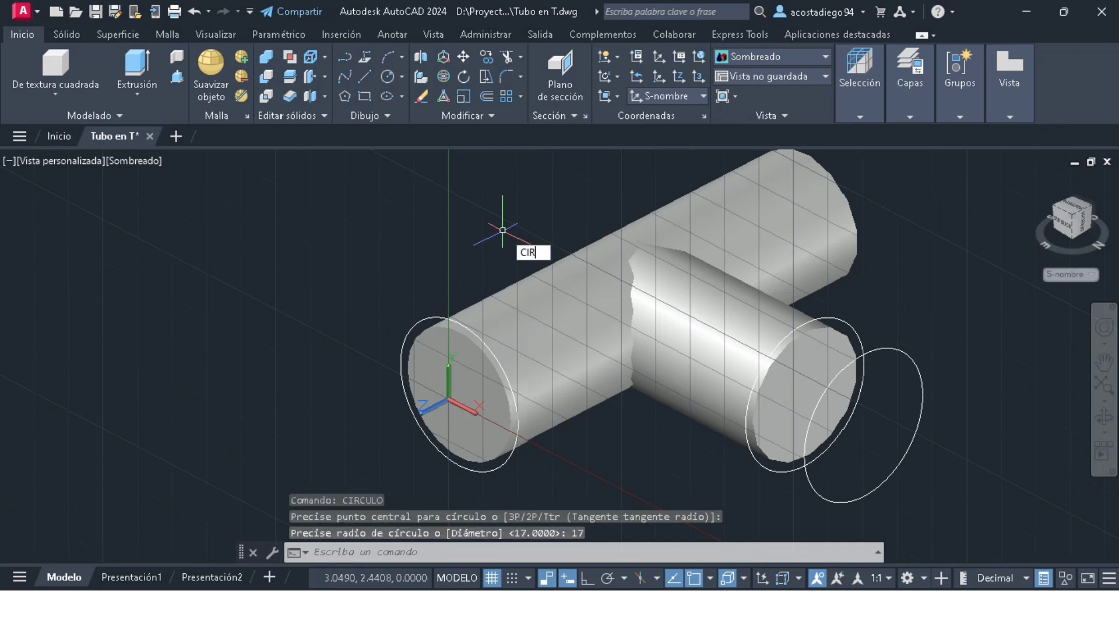
text(CULO)
key(Return)
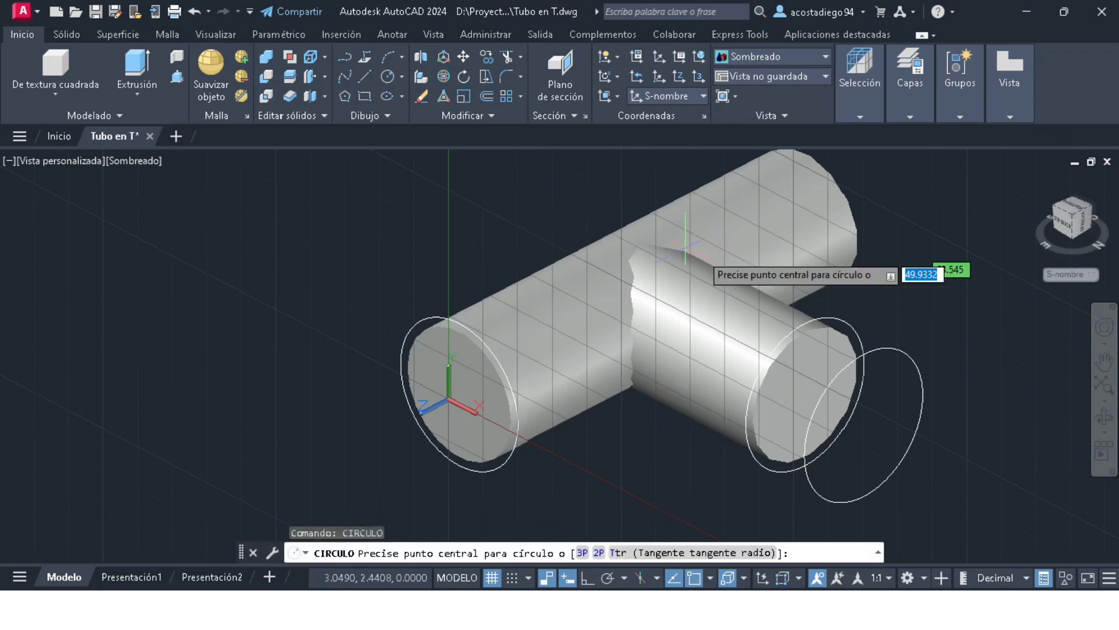
click(805, 214)
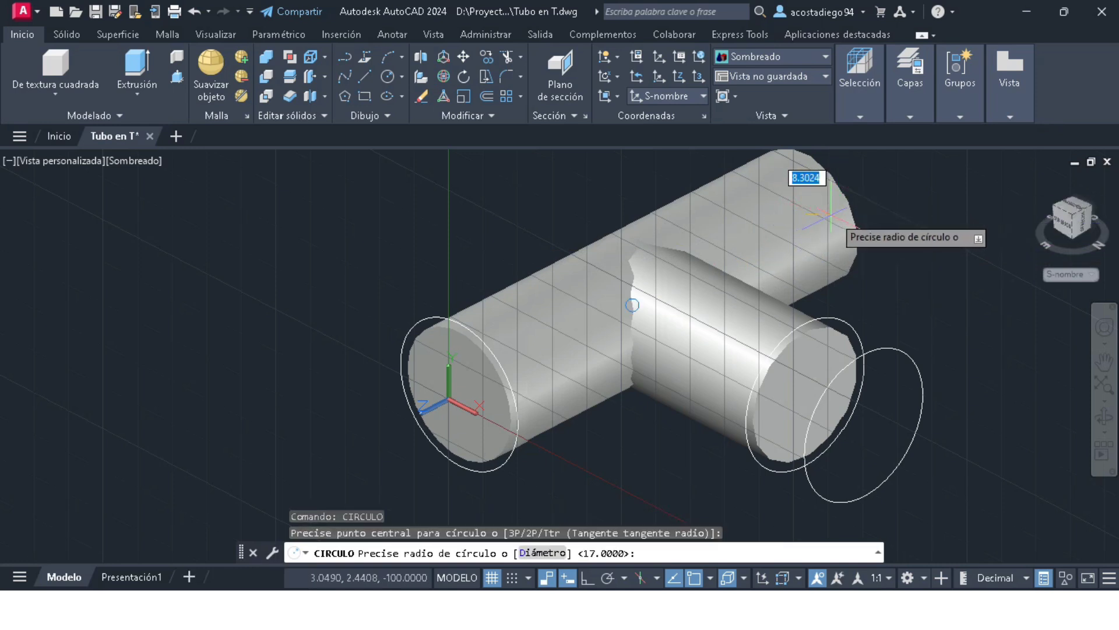
text(17)
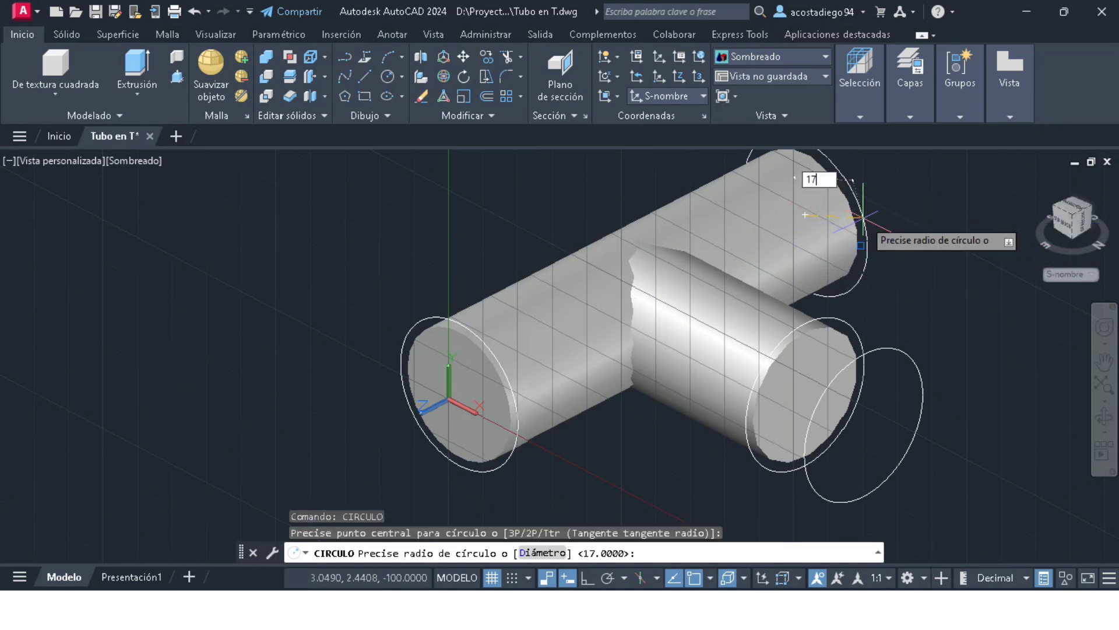
key(Return)
Copy the near end's radius-17 circle from its centre 15 units outward, perpendicular to the end face.
text(COPI)
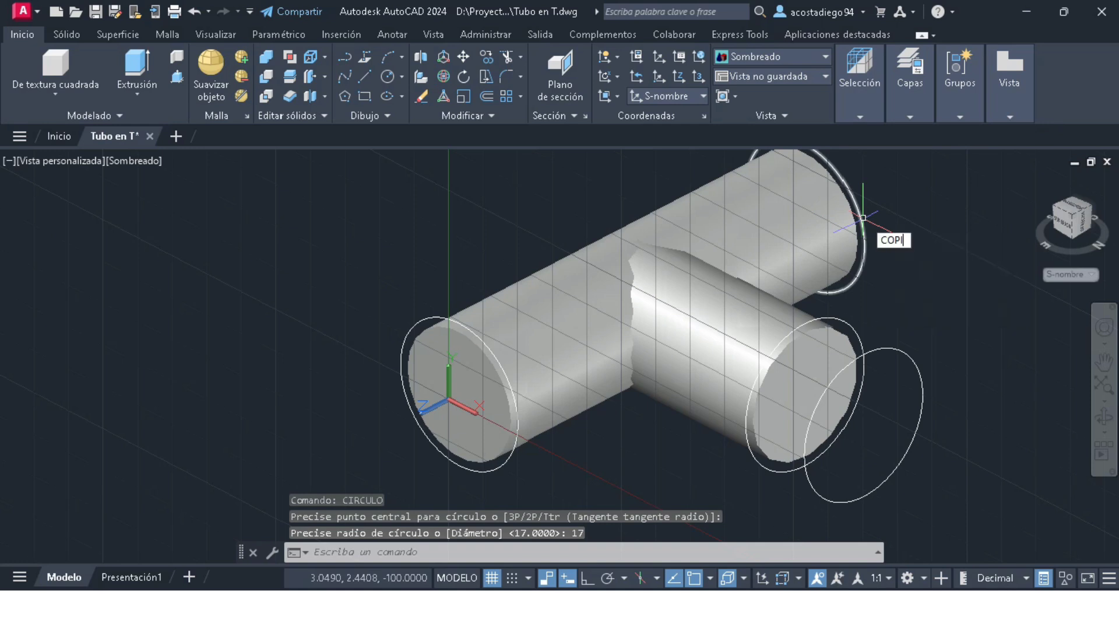
text(A)
key(Return)
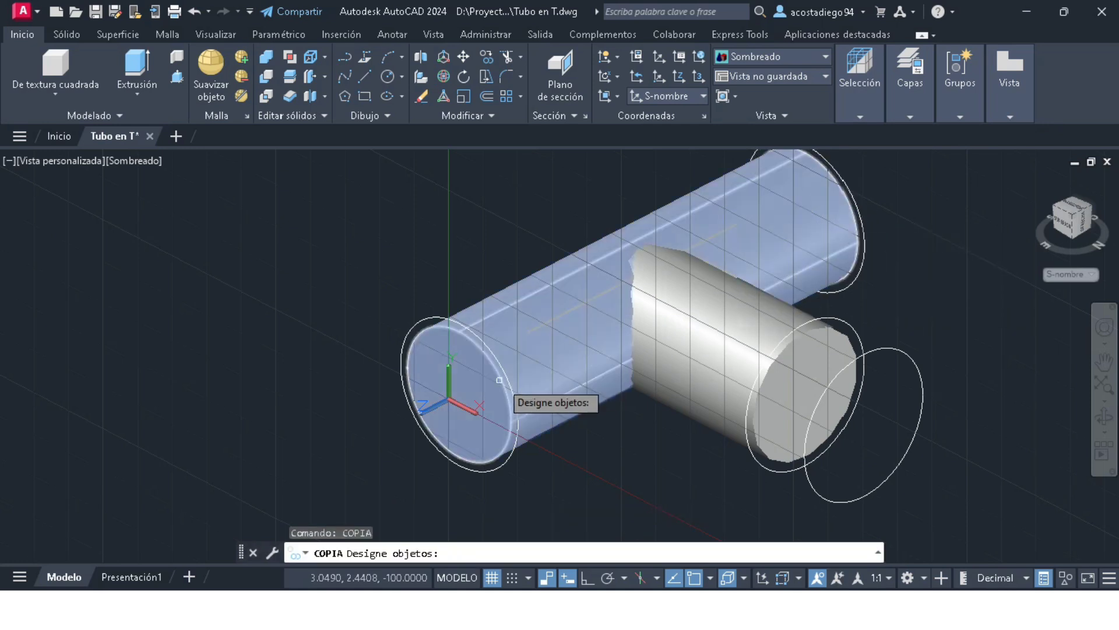
click(416, 324)
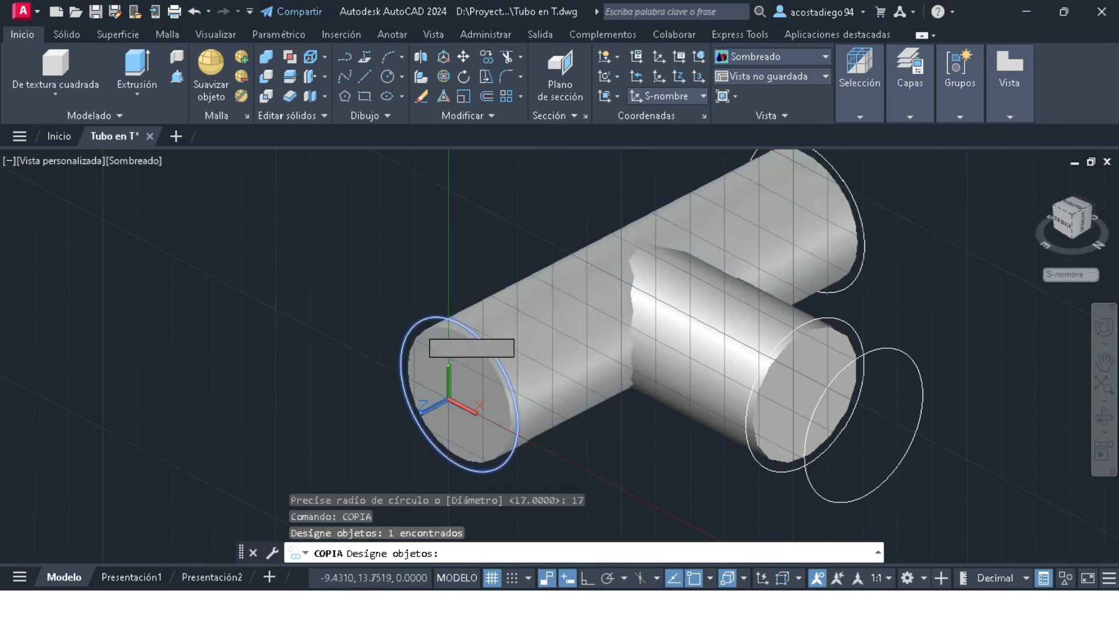
key(Return)
click(459, 394)
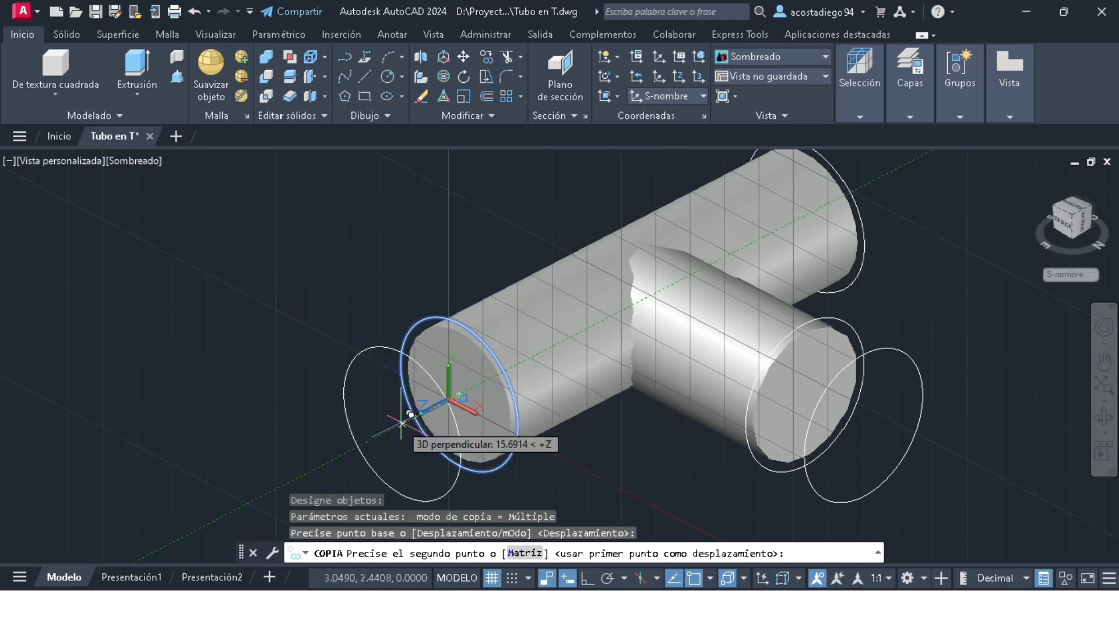
text(15)
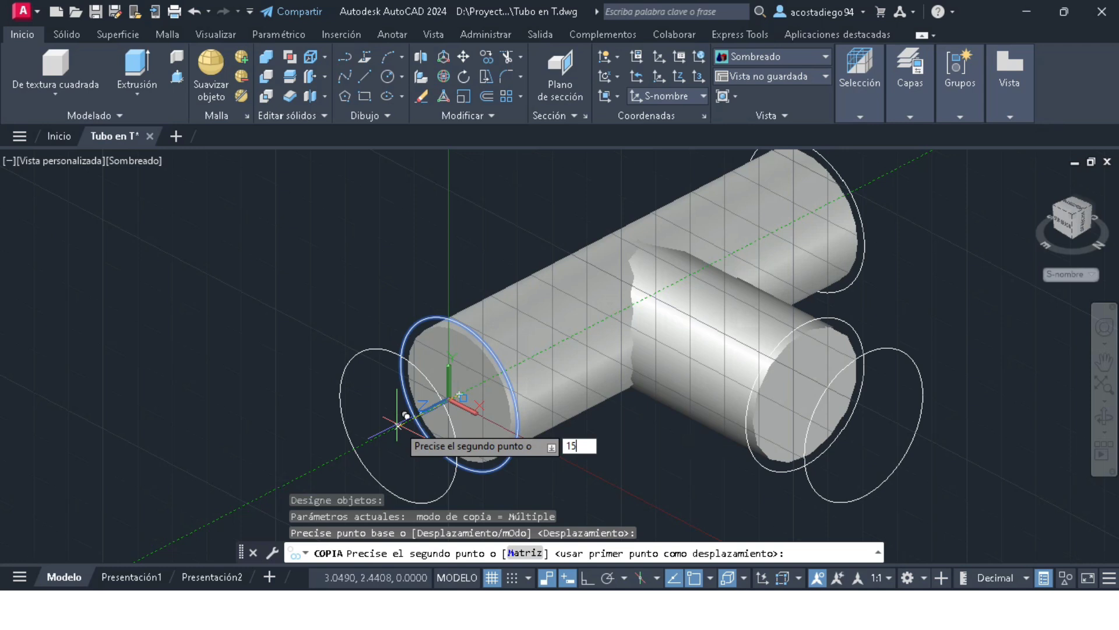
key(Return)
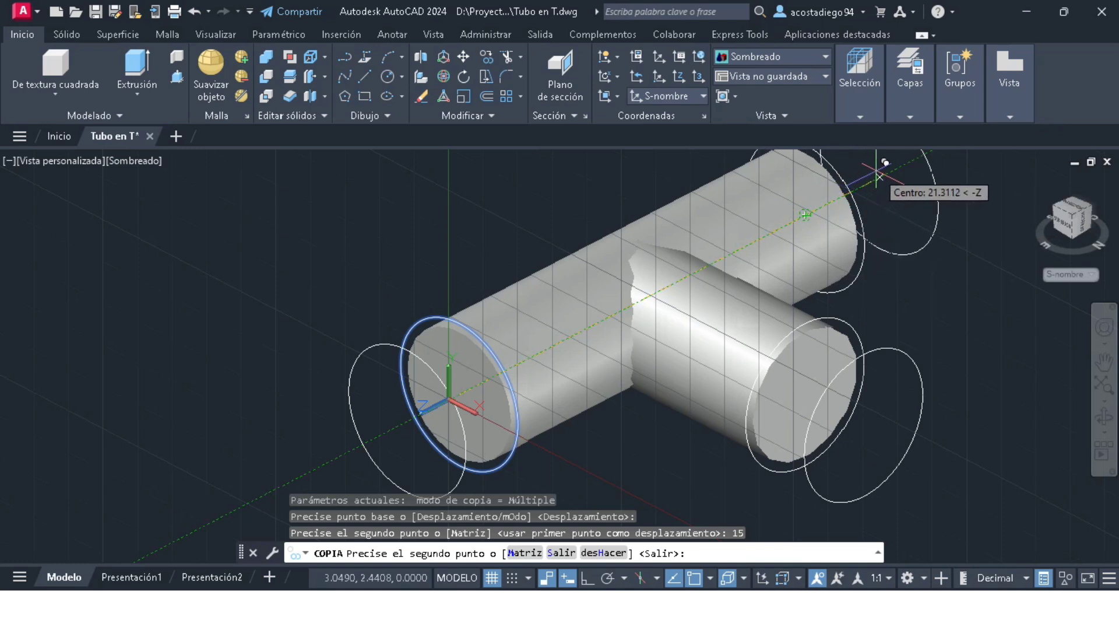
Place another copy of the circle 15 units outward from the centre of the main cylinder's far end, then finish copying.
text(1)
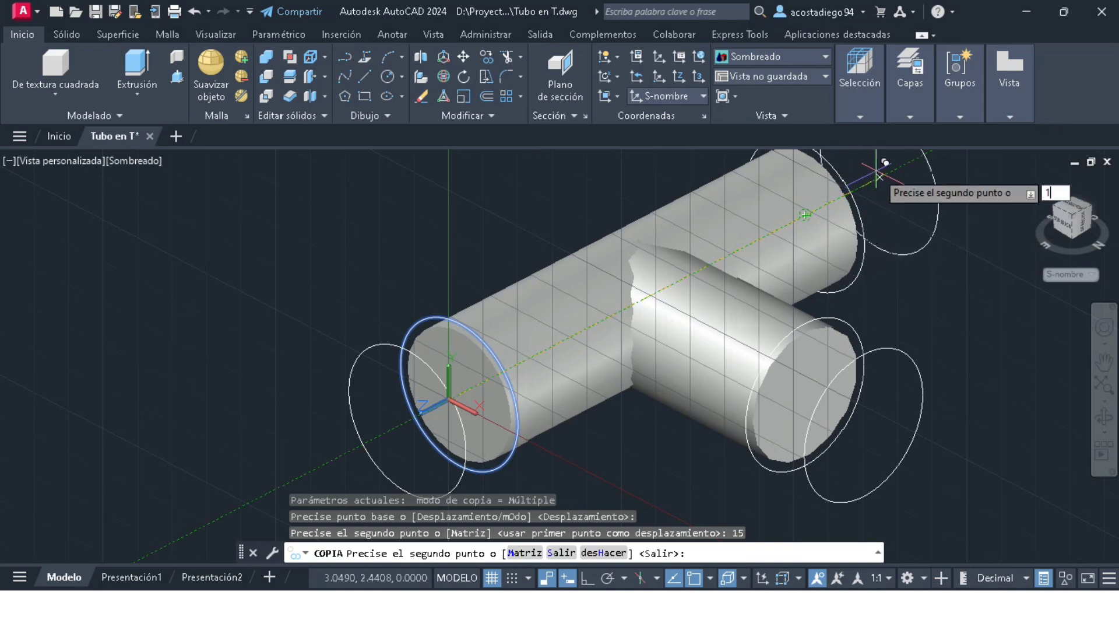
text(5)
key(Return)
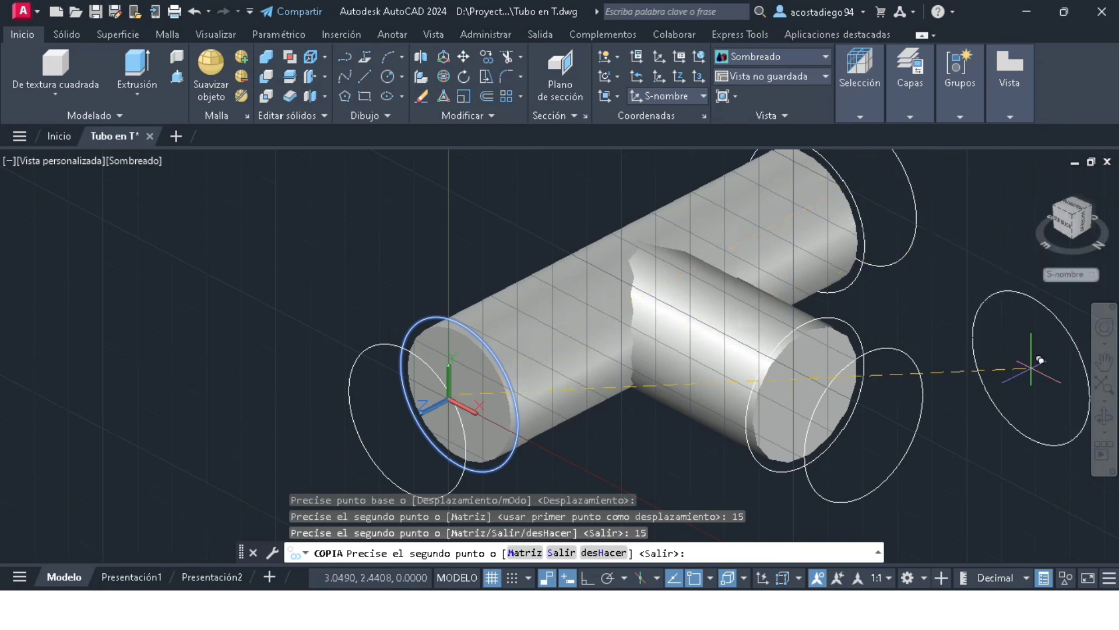
key(Escape)
key(Escape)
Loft a solid collar between the two circles at the main cylinder's near end, using cross sections only.
click(1104, 417)
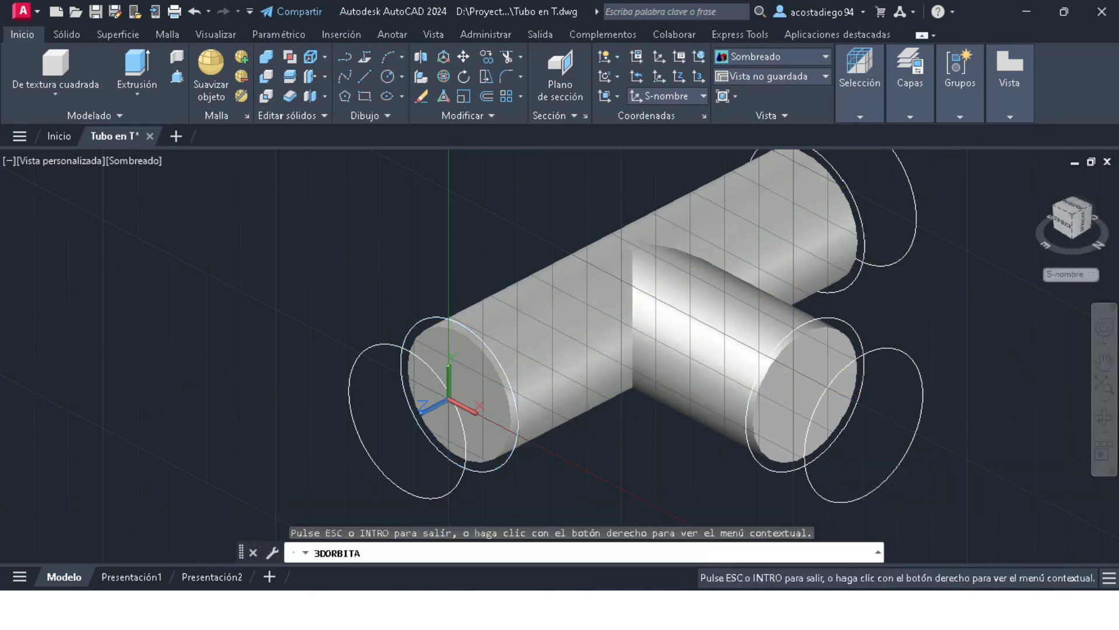
drag(513, 326, 379, 239)
key(Escape)
key(Escape)
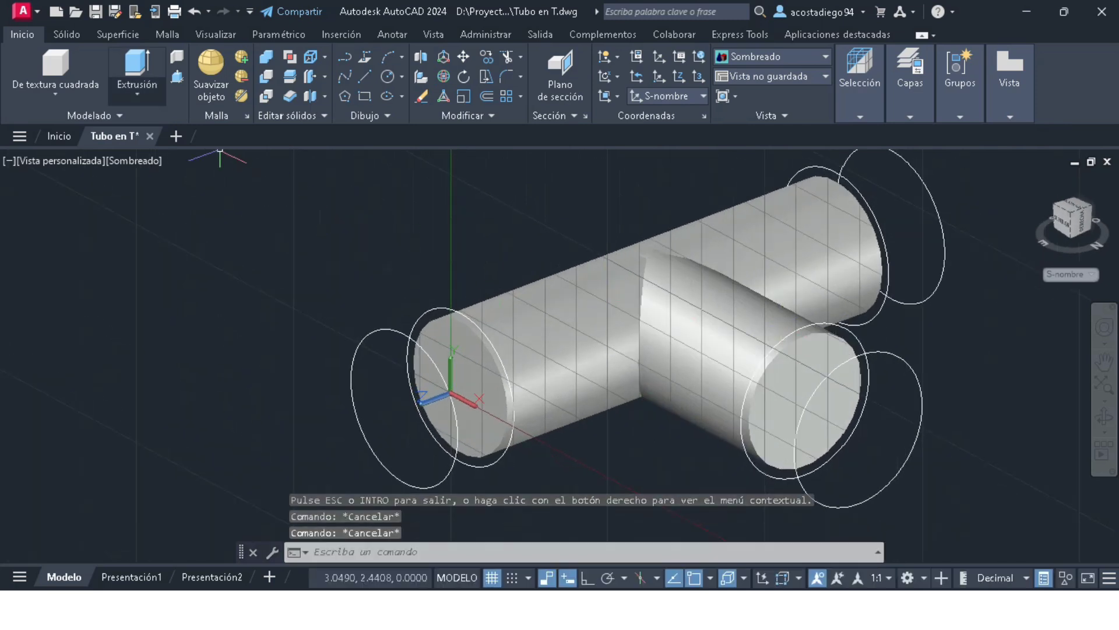
click(137, 93)
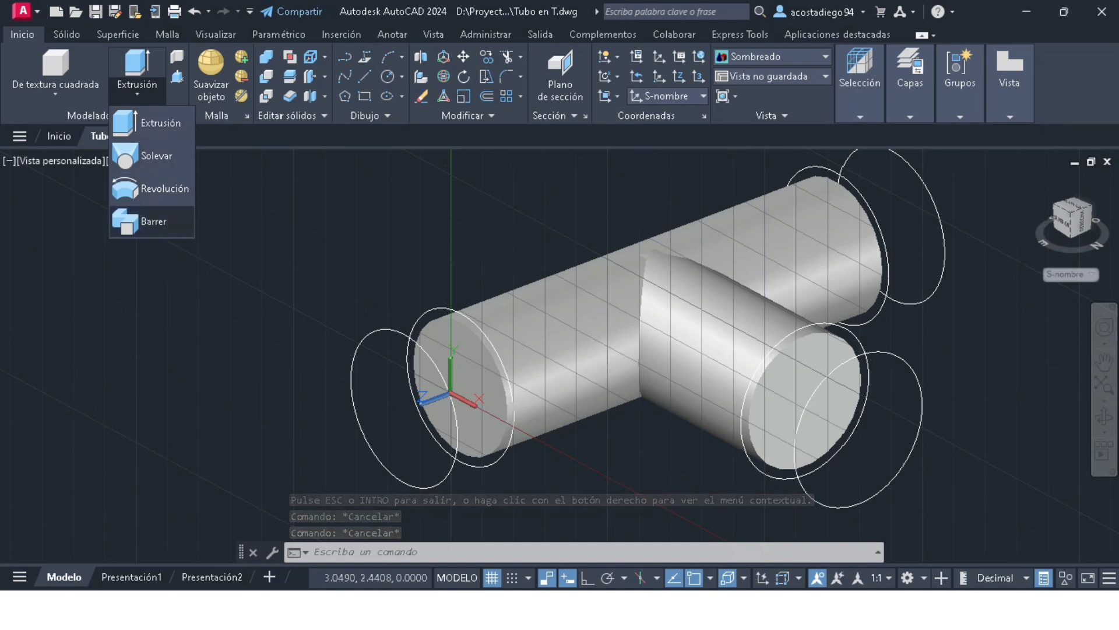
click(153, 155)
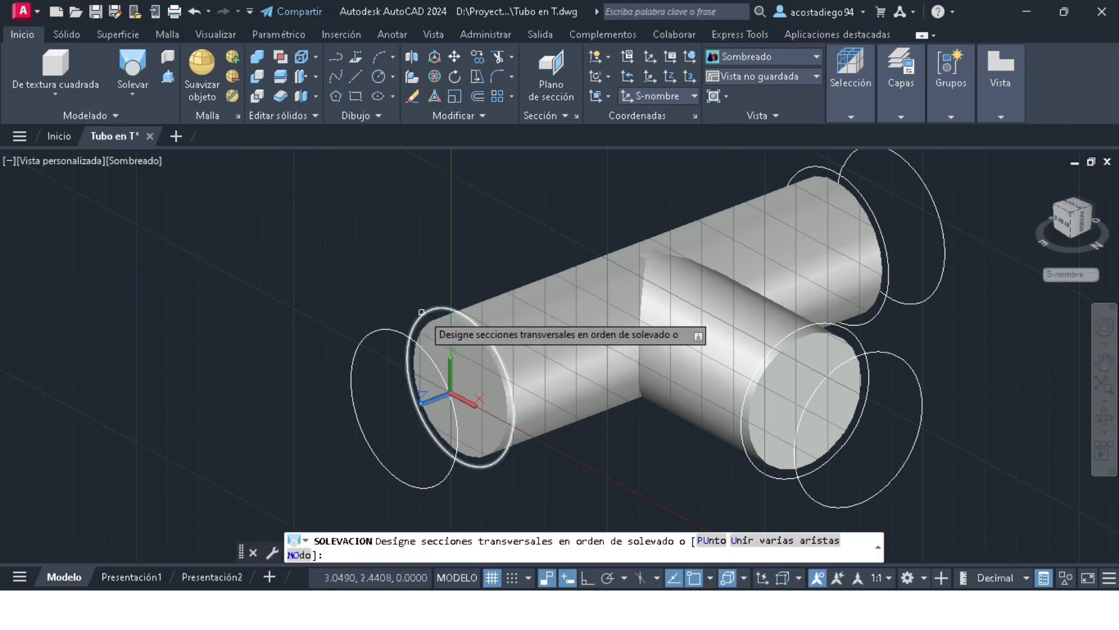
click(431, 307)
click(432, 309)
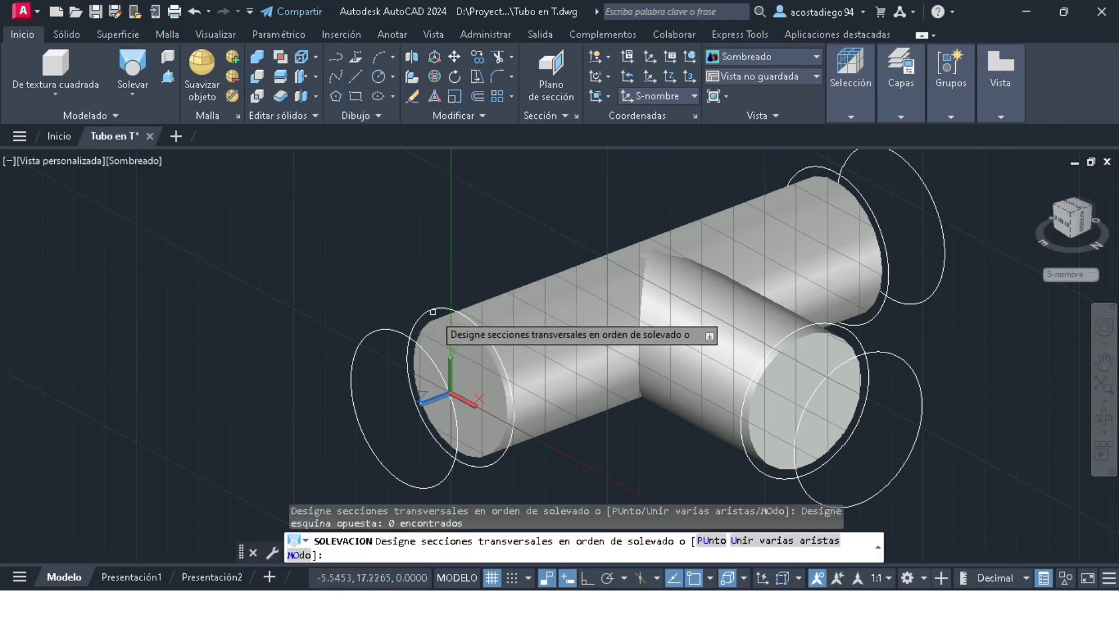
click(430, 311)
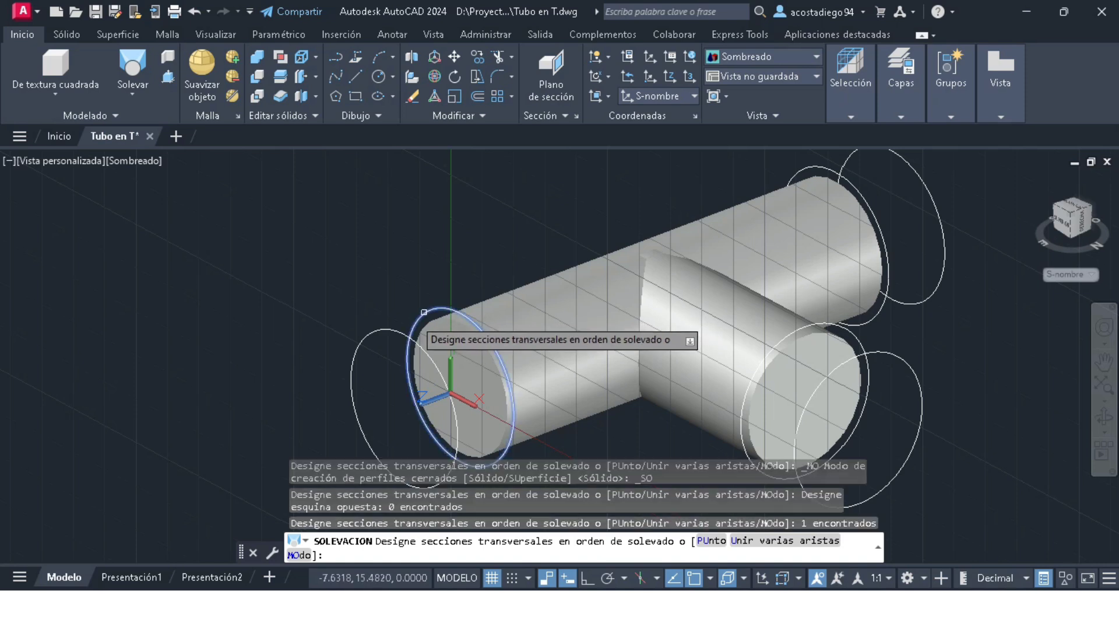
click(377, 328)
key(Return)
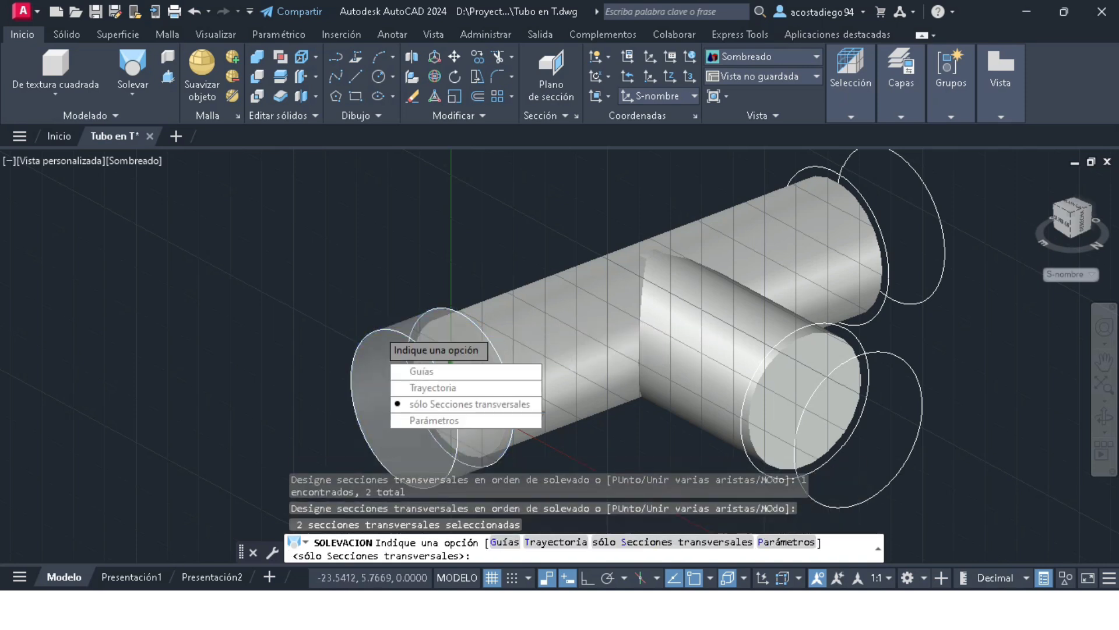
key(Return)
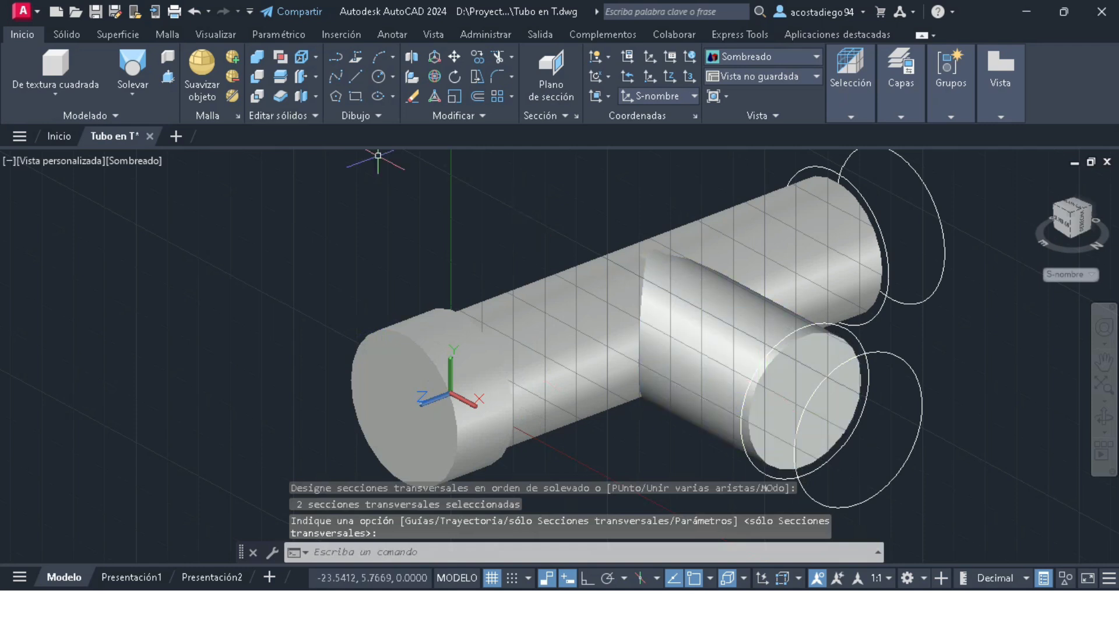
Loft a solid collar between the two circles at the branch's free end, using cross sections only.
click(133, 64)
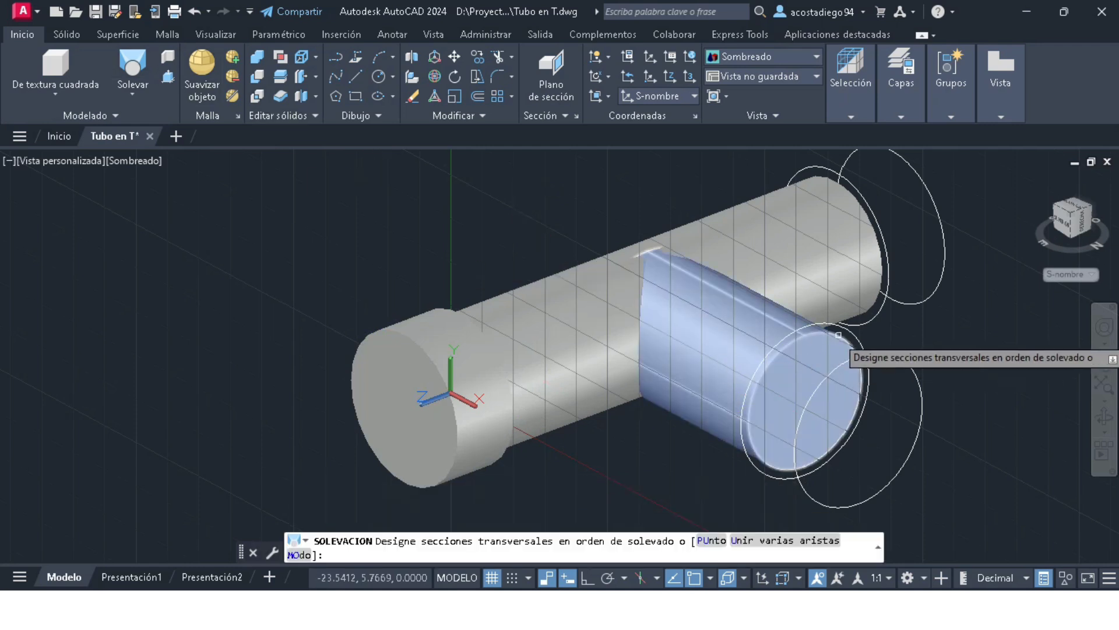
click(834, 334)
click(886, 352)
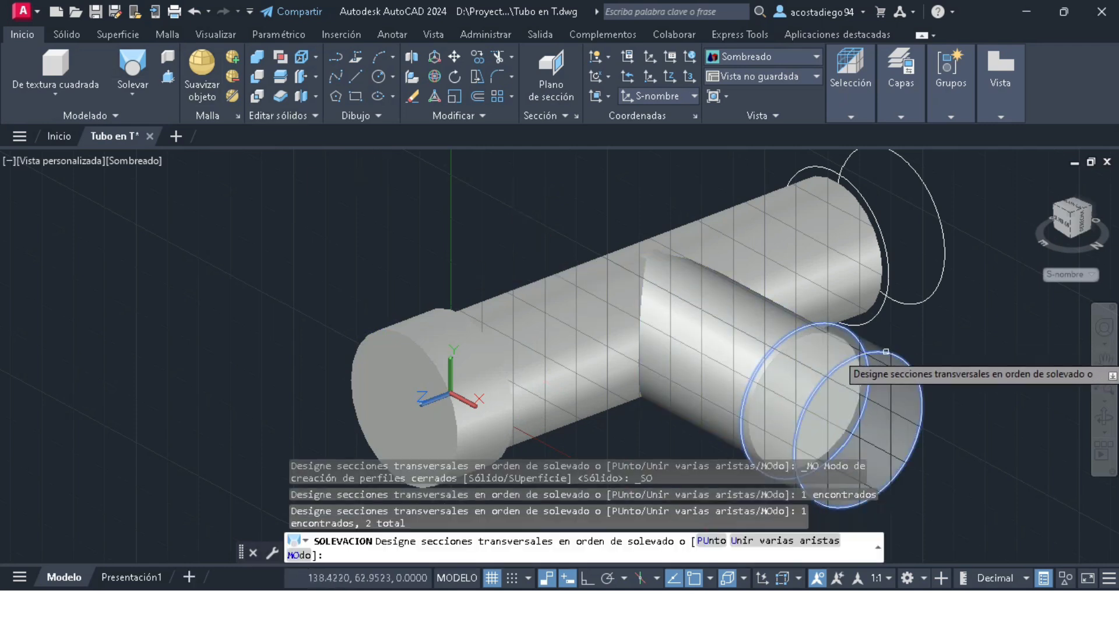
key(Return)
key(Return)
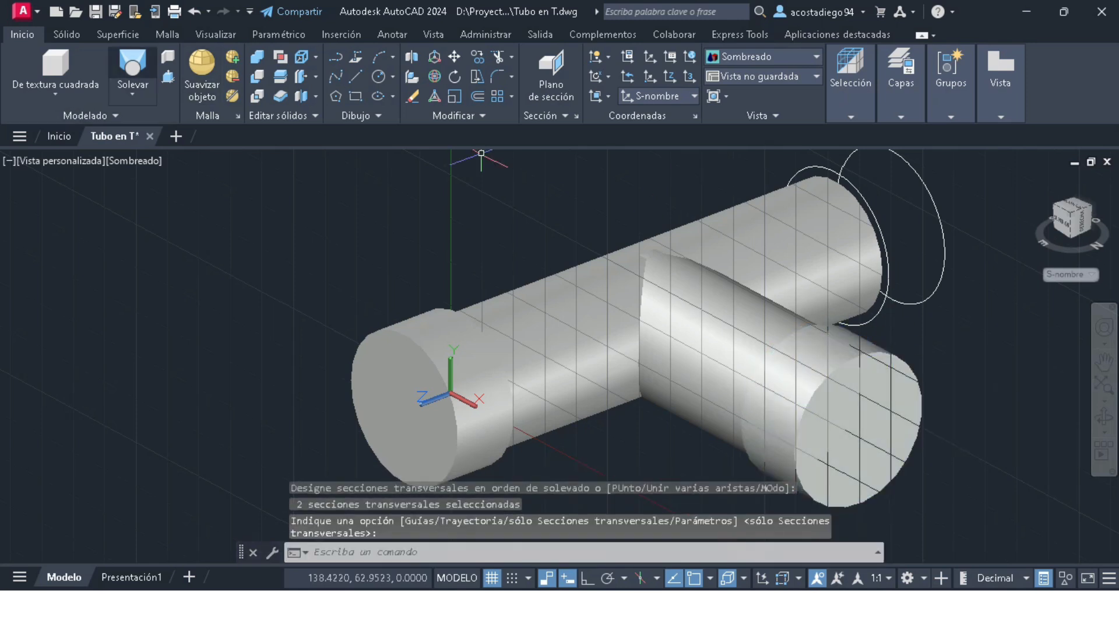
Loft a solid collar between the two circles at the main cylinder's far end.
click(133, 65)
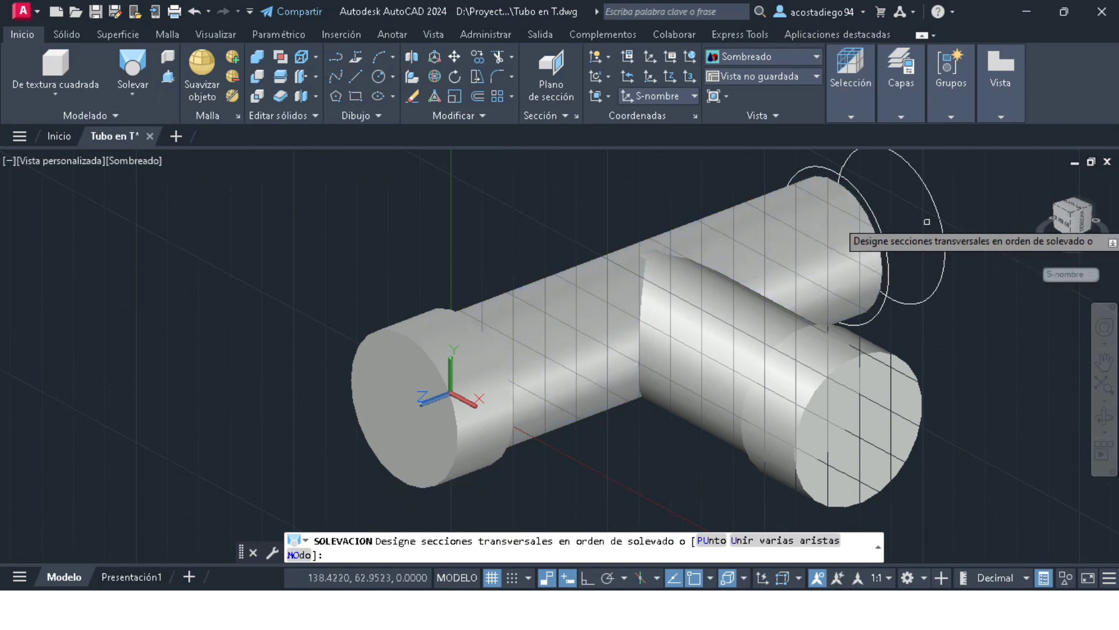
click(873, 208)
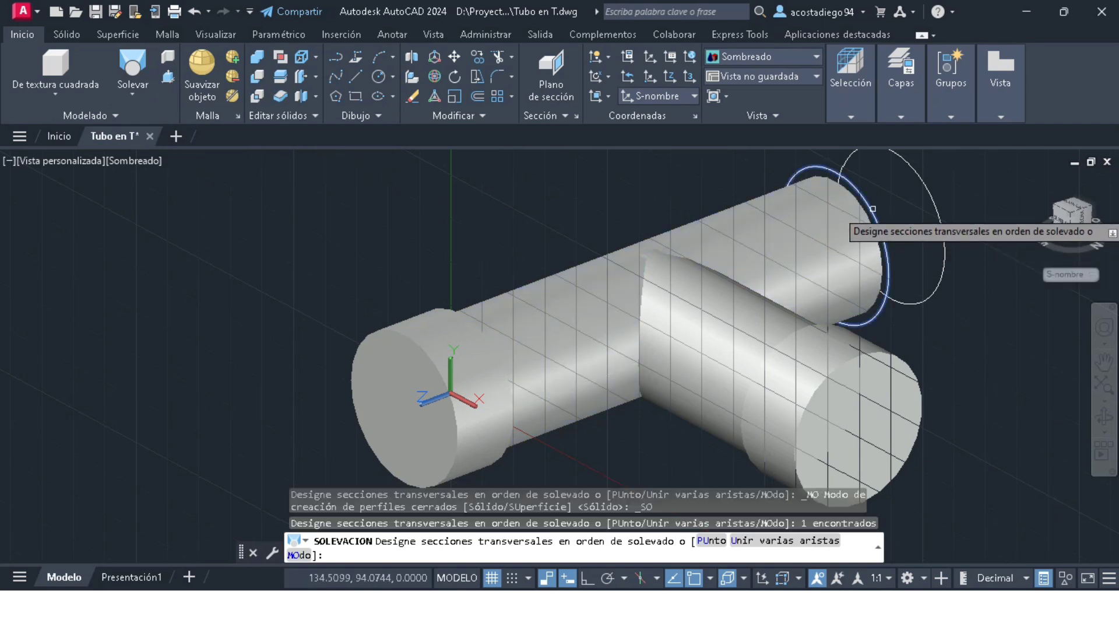
click(933, 203)
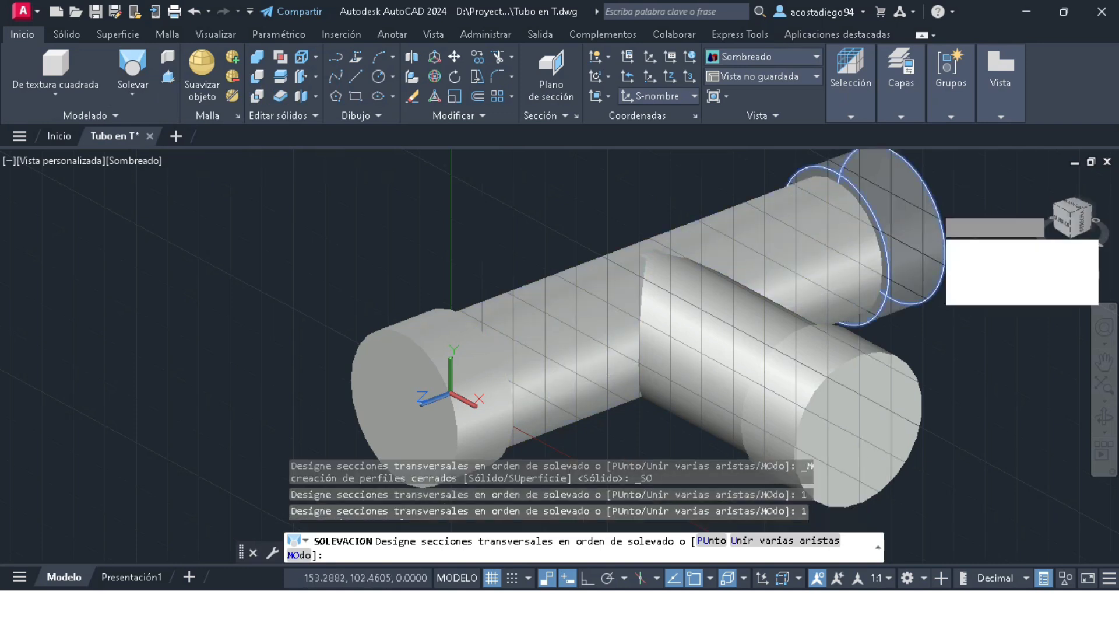
key(Return)
Restore the Universal (world) coordinate system.
scroll(885, 336, down, 4)
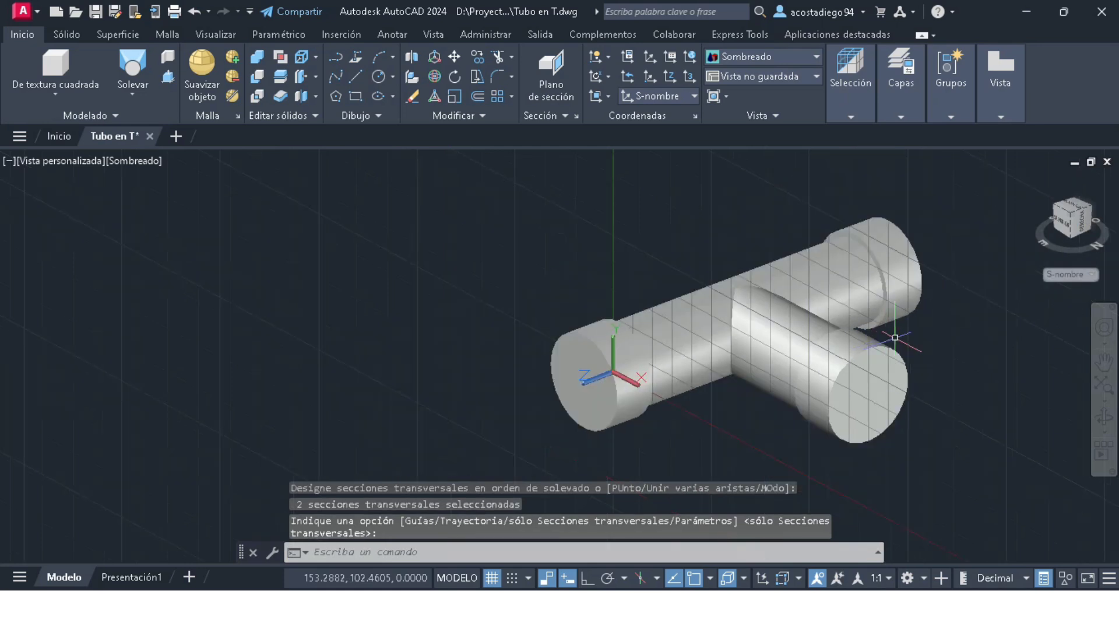
scroll(925, 314, up, 3)
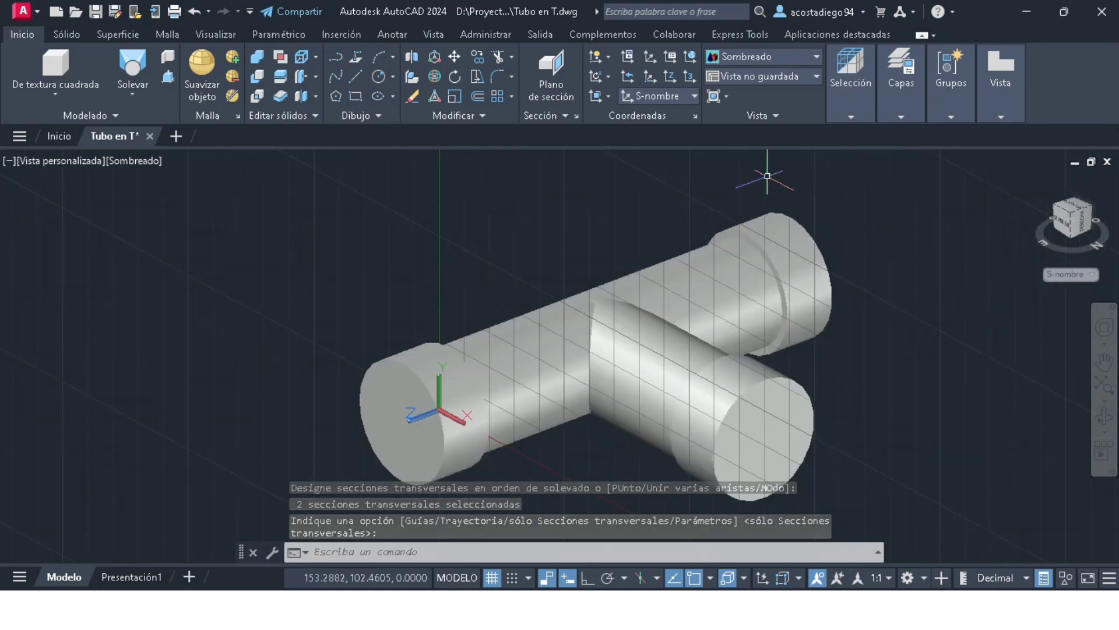
click(658, 96)
click(660, 112)
scroll(869, 357, down, 3)
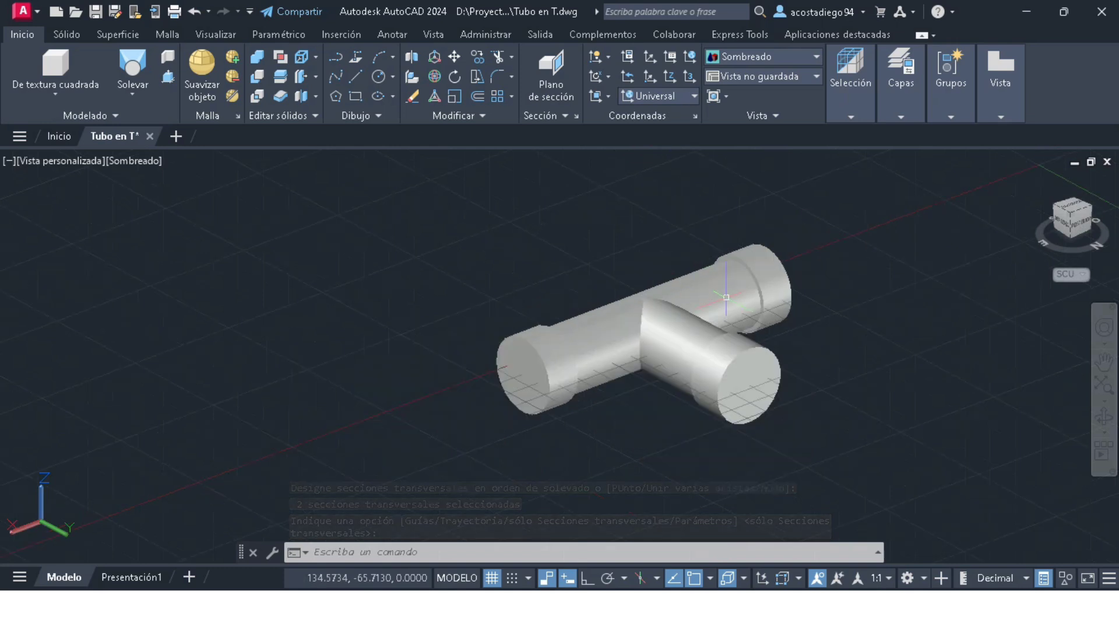
scroll(869, 357, up, 3)
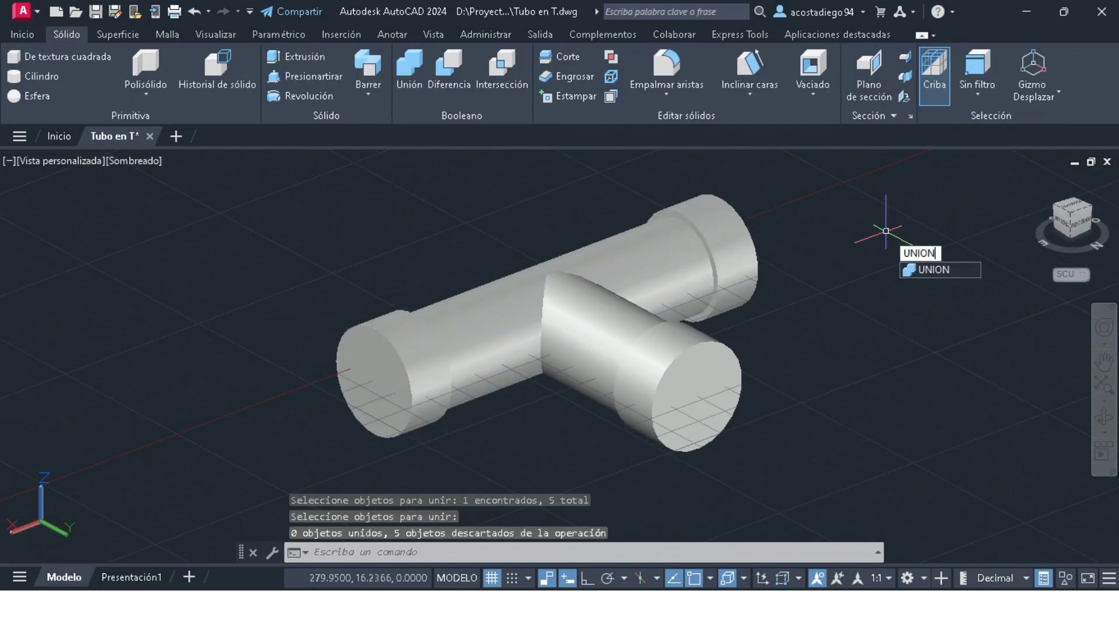
Unite the main cylinder, the branch and the three end collars into a single solid.
key(Escape)
key(Escape)
key(Escape)
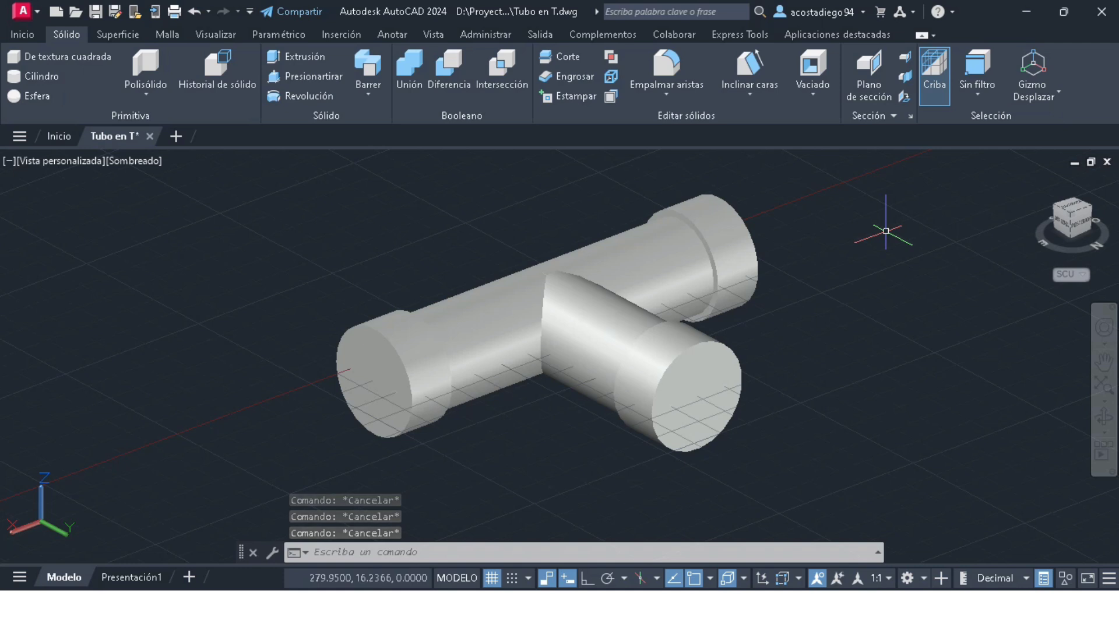
key(Return)
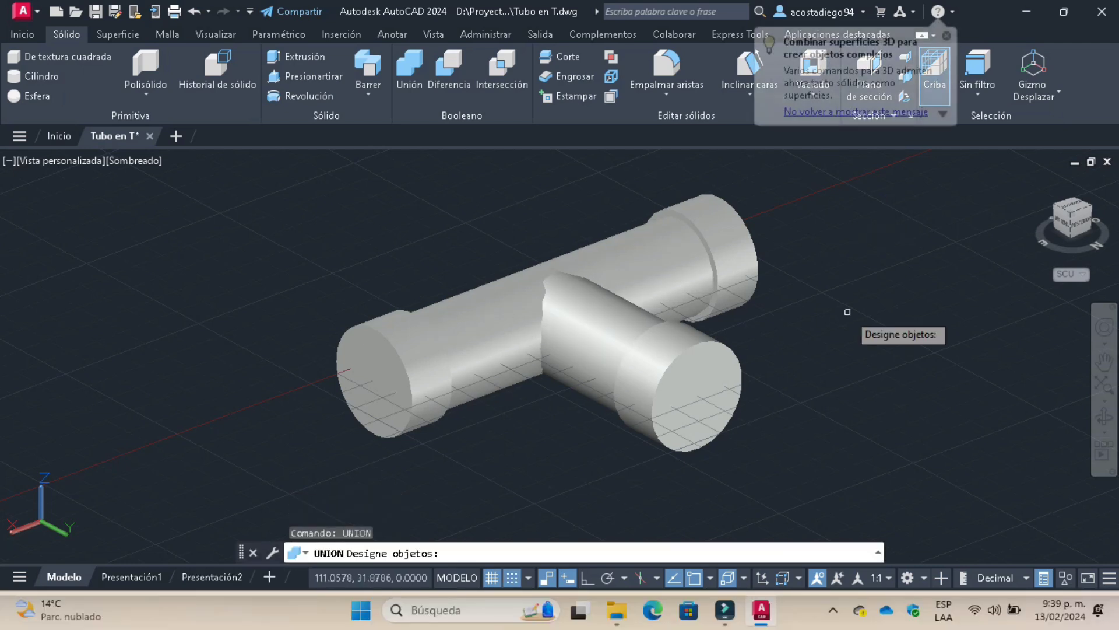
click(670, 359)
click(614, 318)
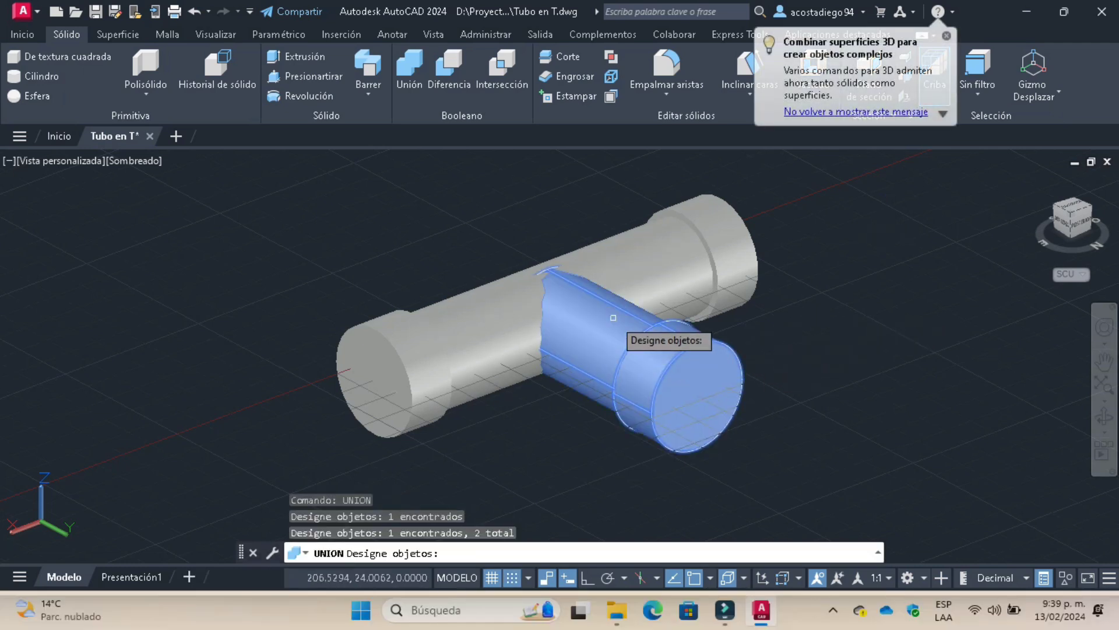
click(685, 265)
click(634, 259)
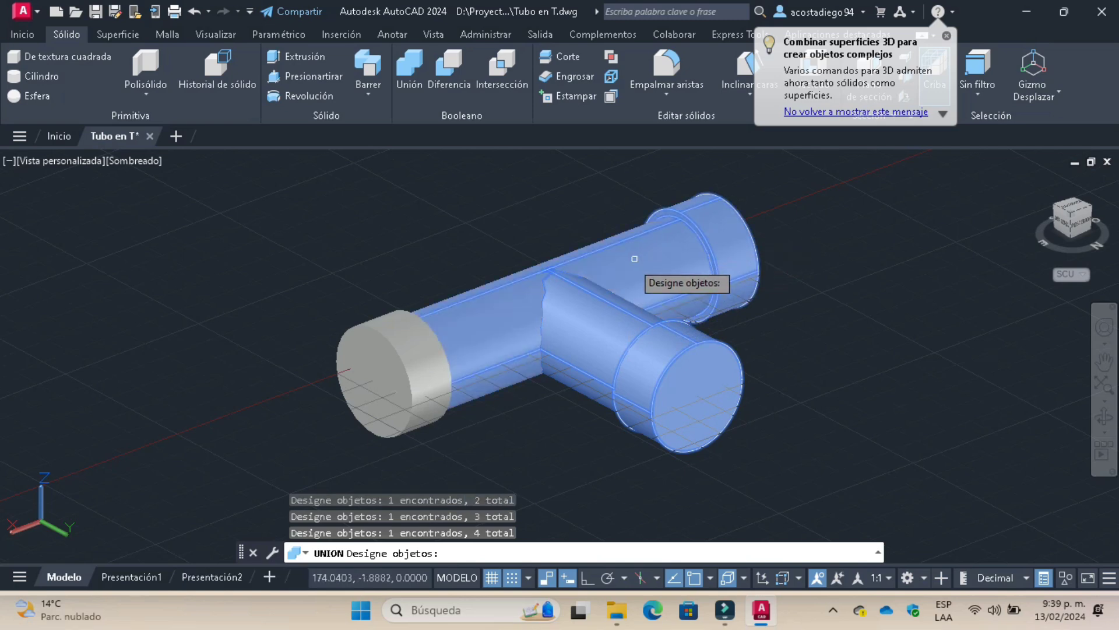
click(424, 355)
key(Return)
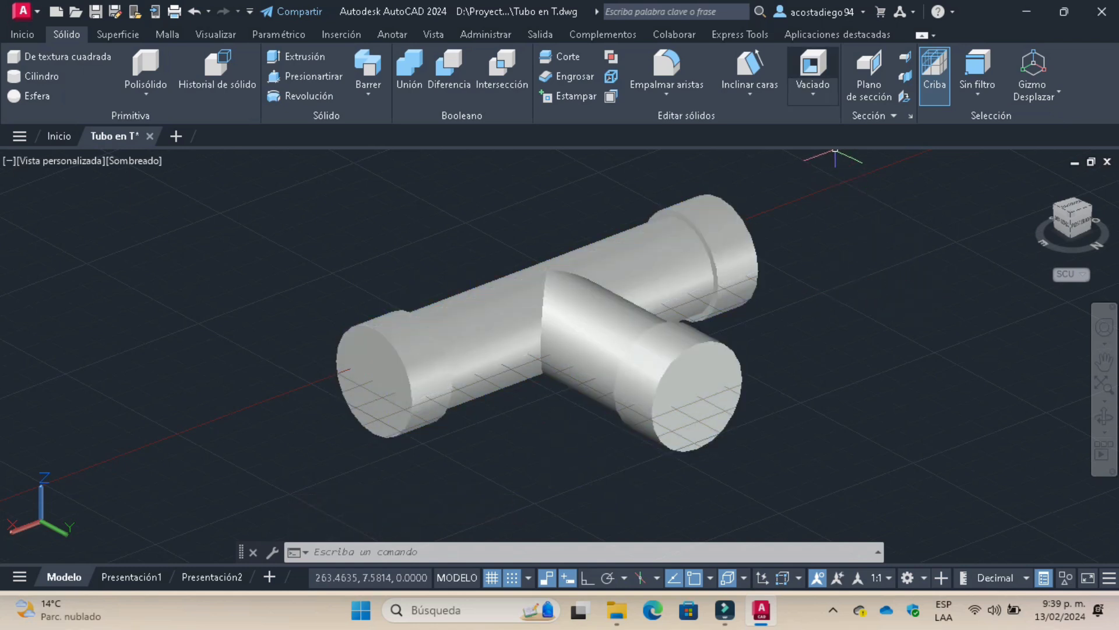
Shell the united T-shaped solid with an offset distance of 5, removing the flat faces at all three ends.
click(812, 70)
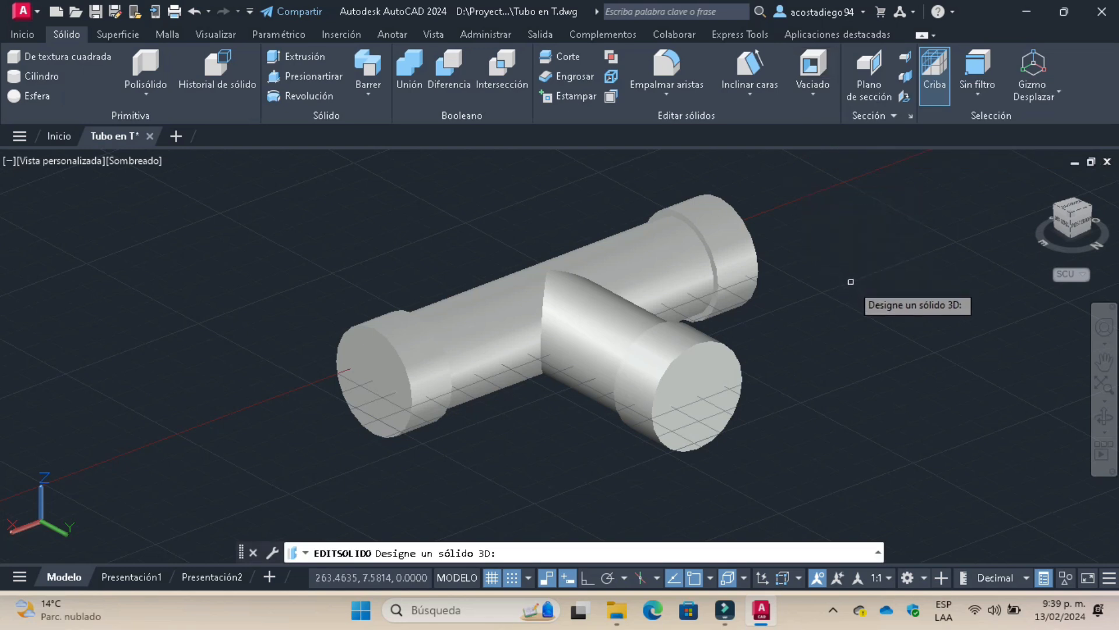
click(592, 317)
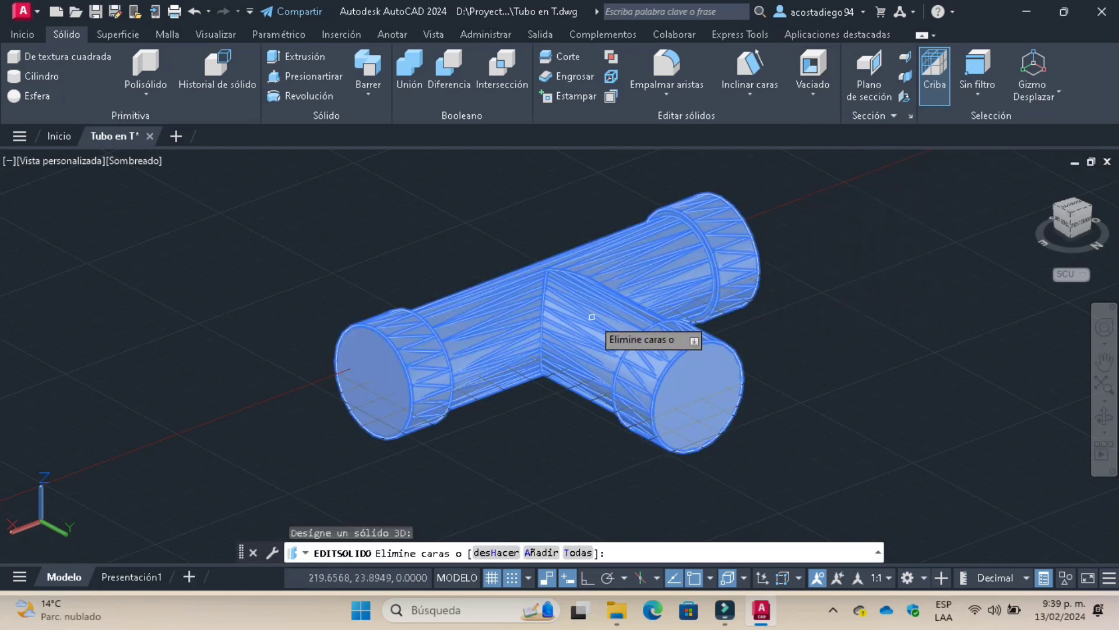
click(698, 402)
click(373, 381)
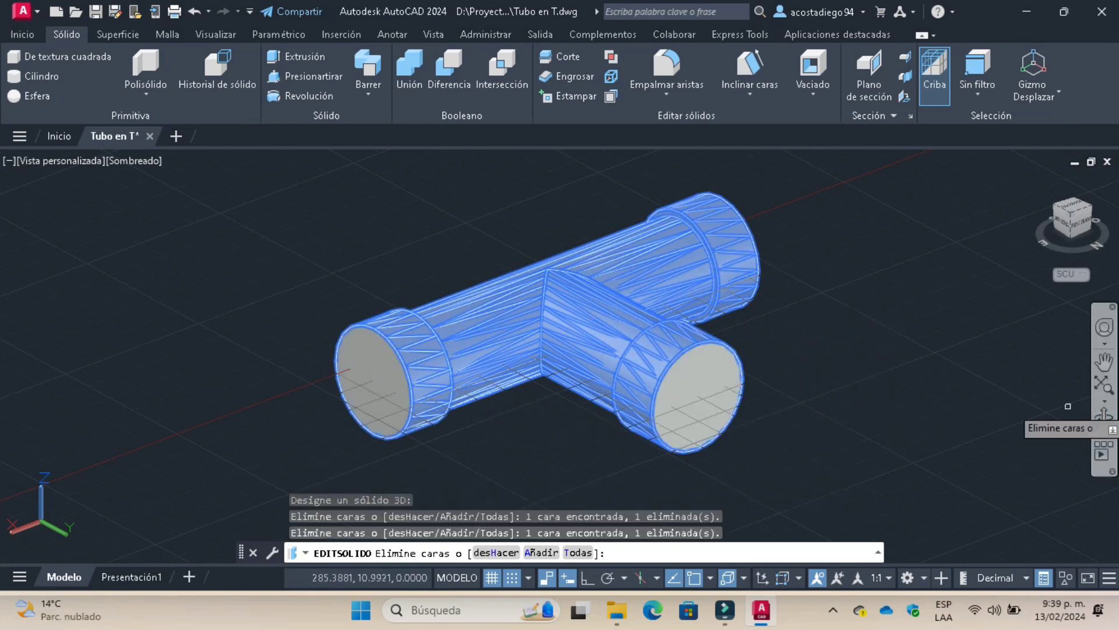
shift+middle_drag(1068, 406, 790, 411)
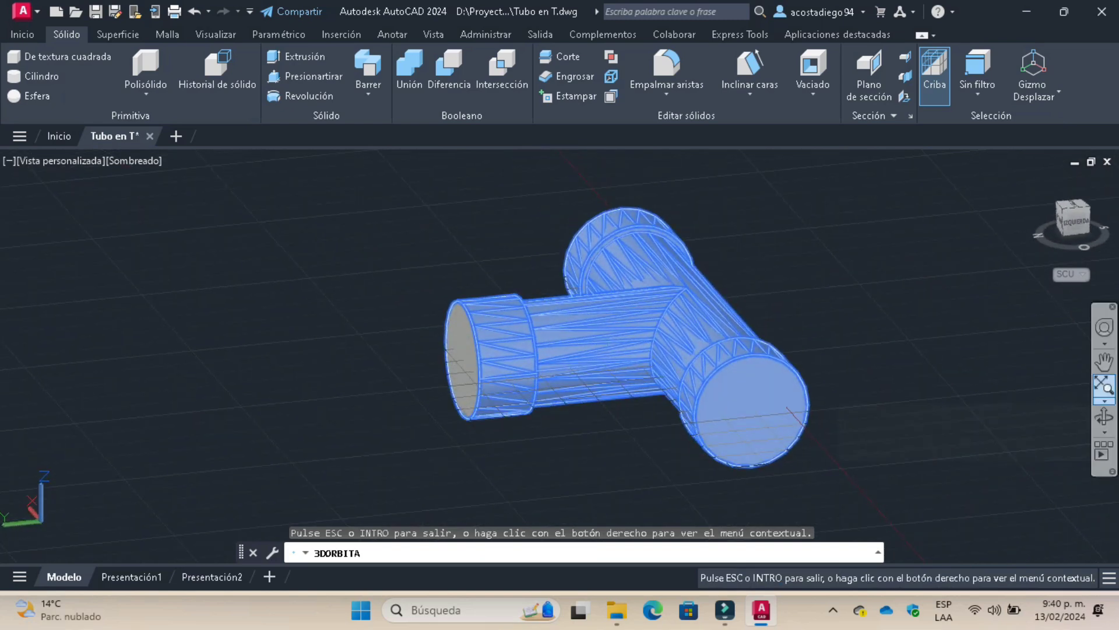
scroll(1067, 406, up, 3)
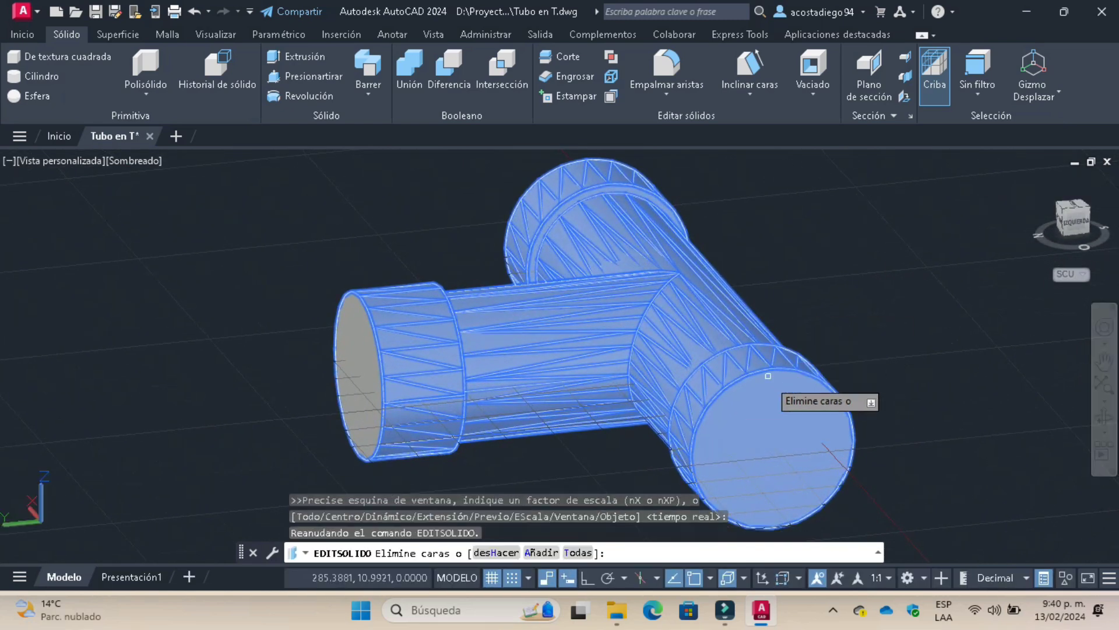
click(755, 445)
key(Return)
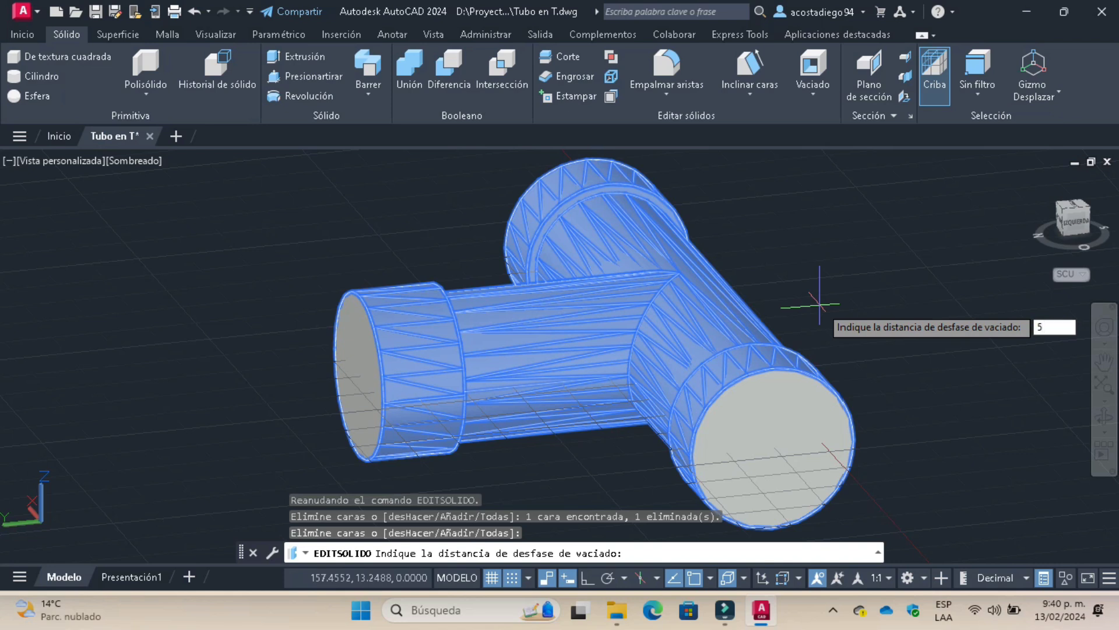
key(Return)
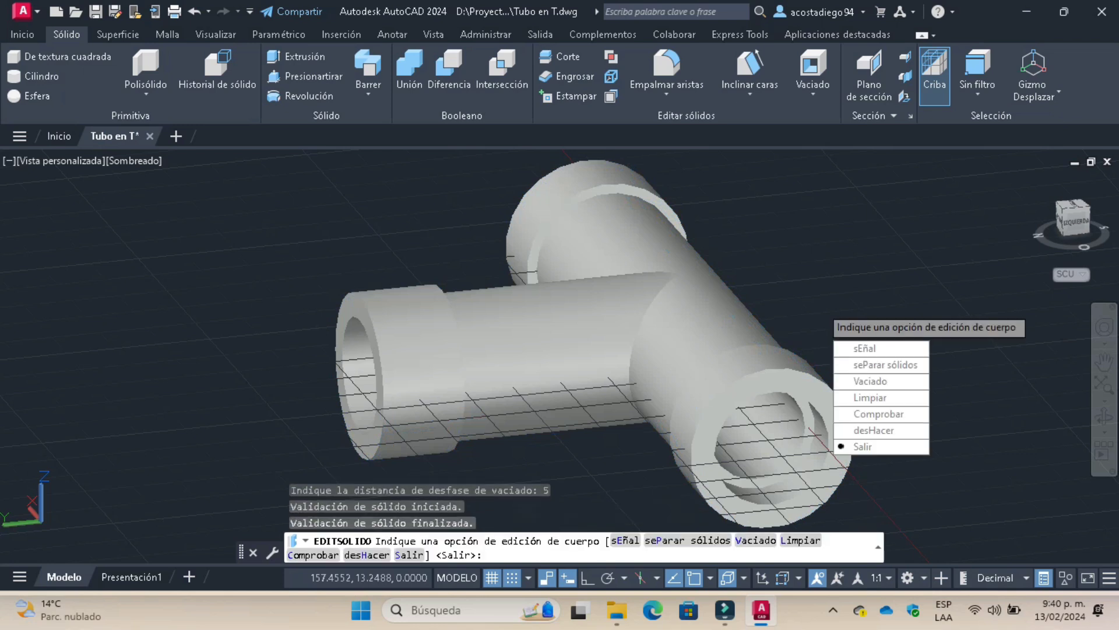
key(Return)
key(Return)
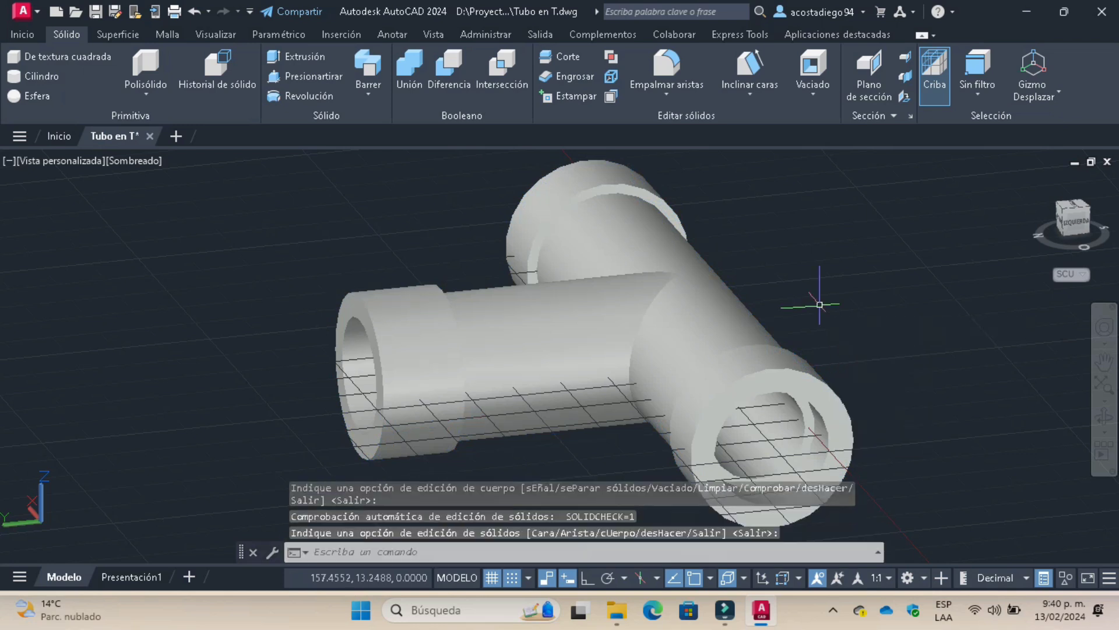
Open the materials browser with the MATERIALES command.
click(1104, 416)
drag(583, 350, 595, 396)
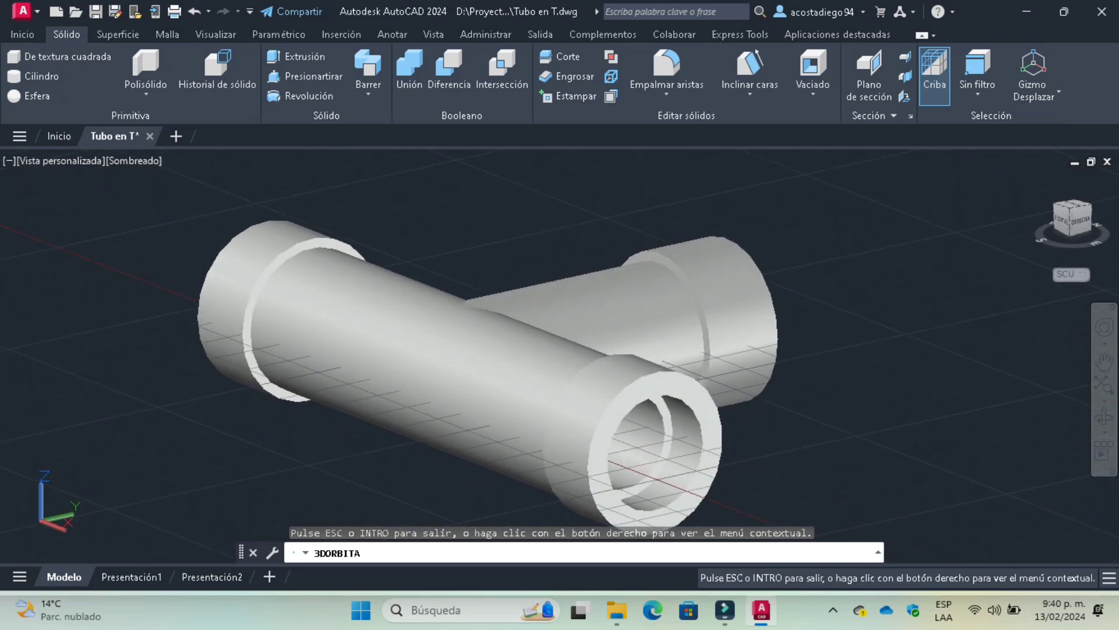
key(Escape)
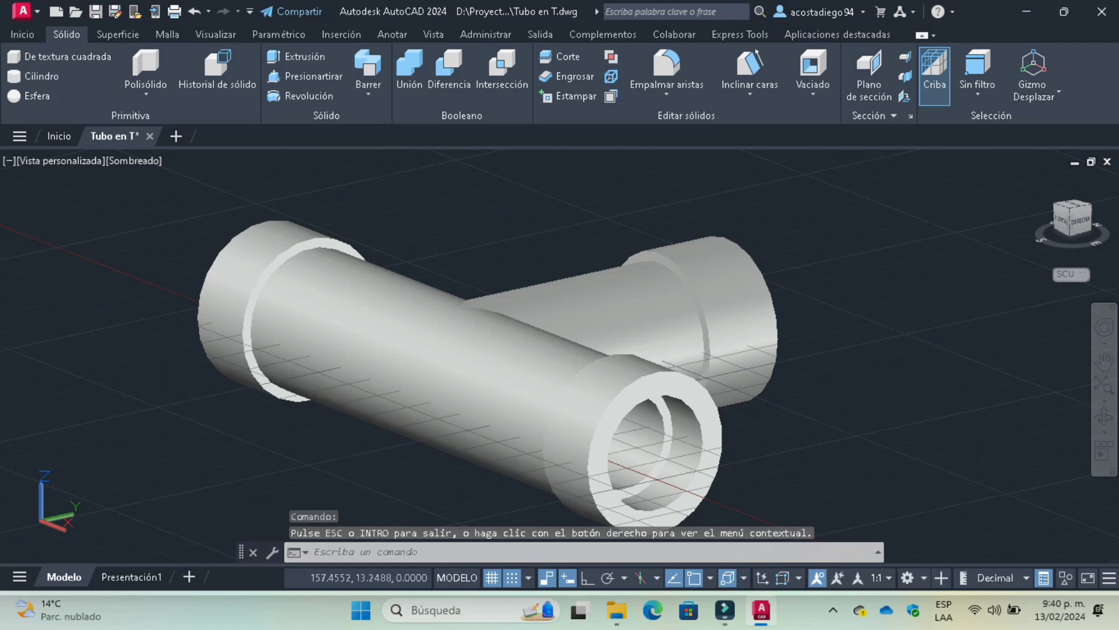
key(Escape)
key(Escape)
key(Escape)
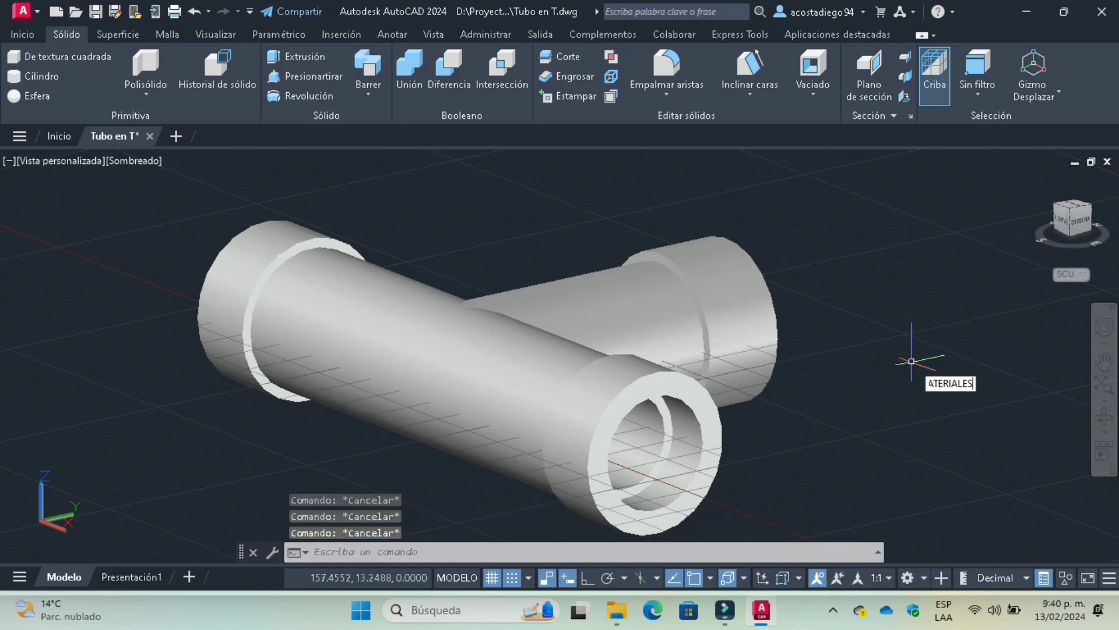
text(LES)
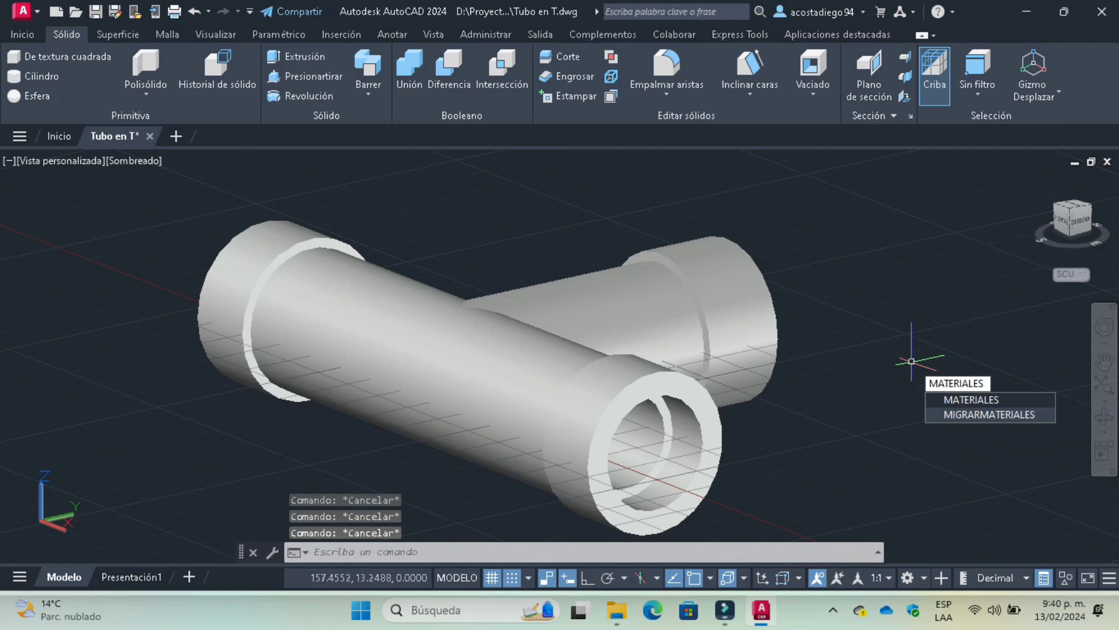
key(Return)
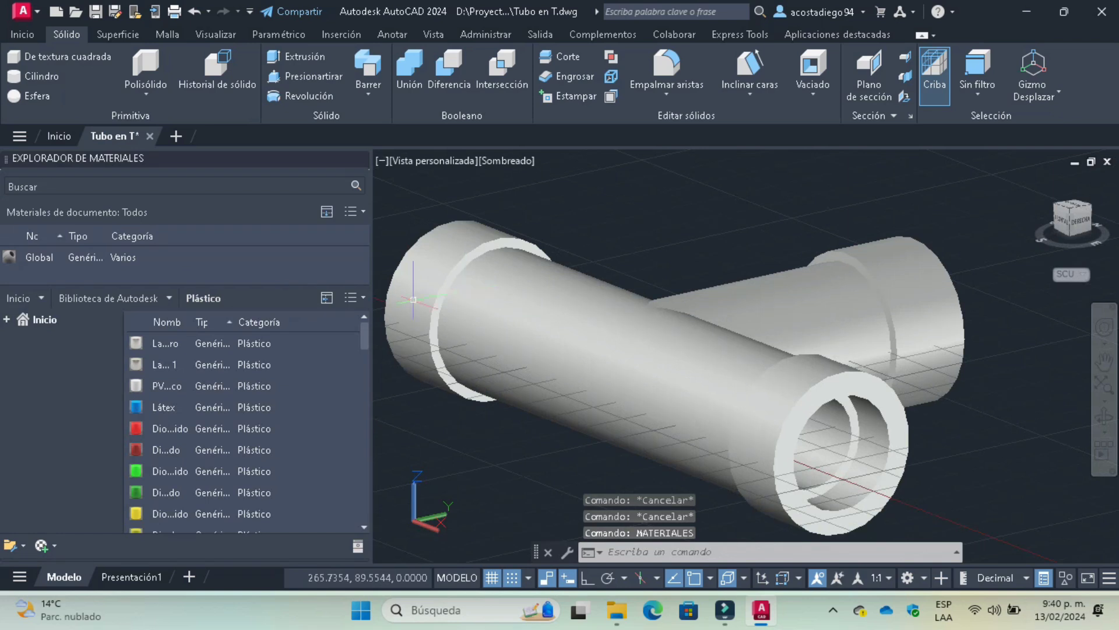
Apply the bright yellow plastic material from the Autodesk library's Plástico category to the T-shaped pipe.
scroll(245, 418, down, 2)
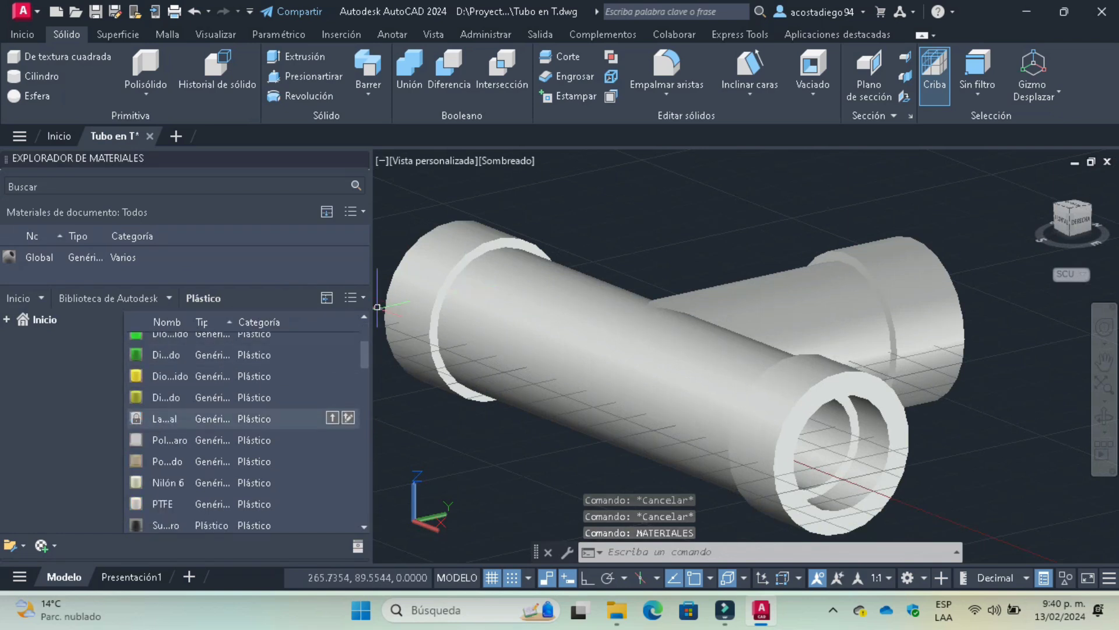
scroll(245, 414, down, 2)
scroll(245, 408, down, 4)
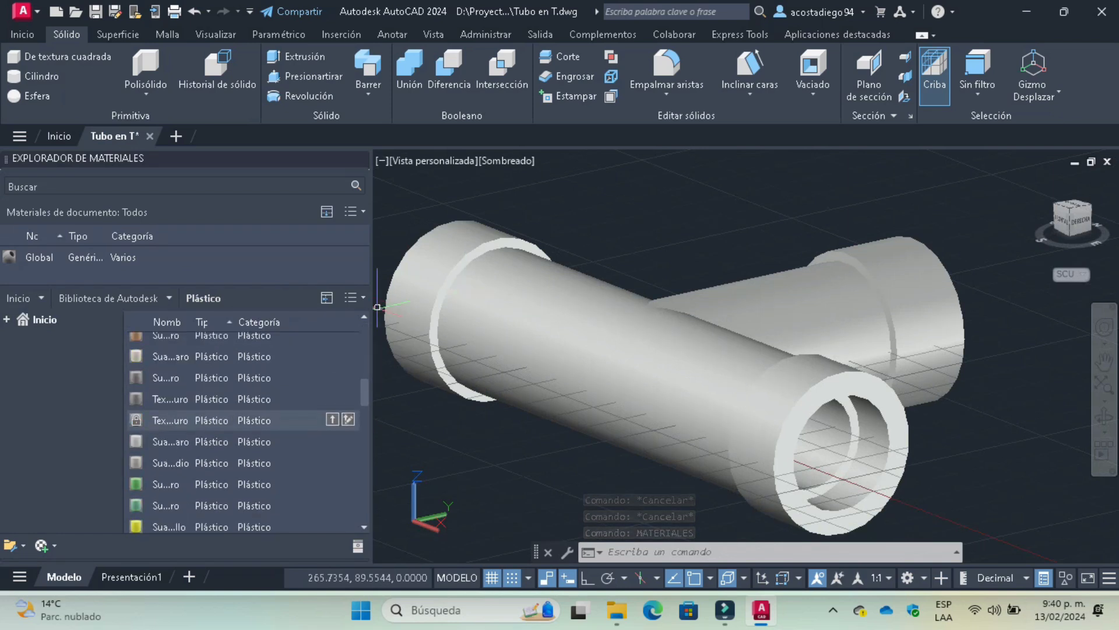
click(594, 362)
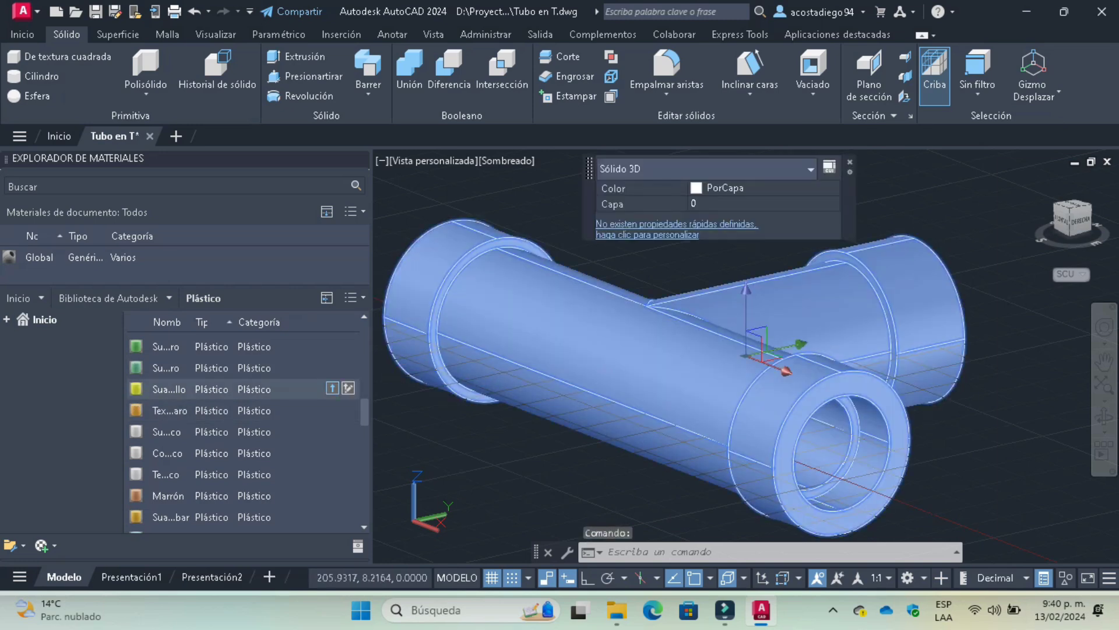
click(331, 388)
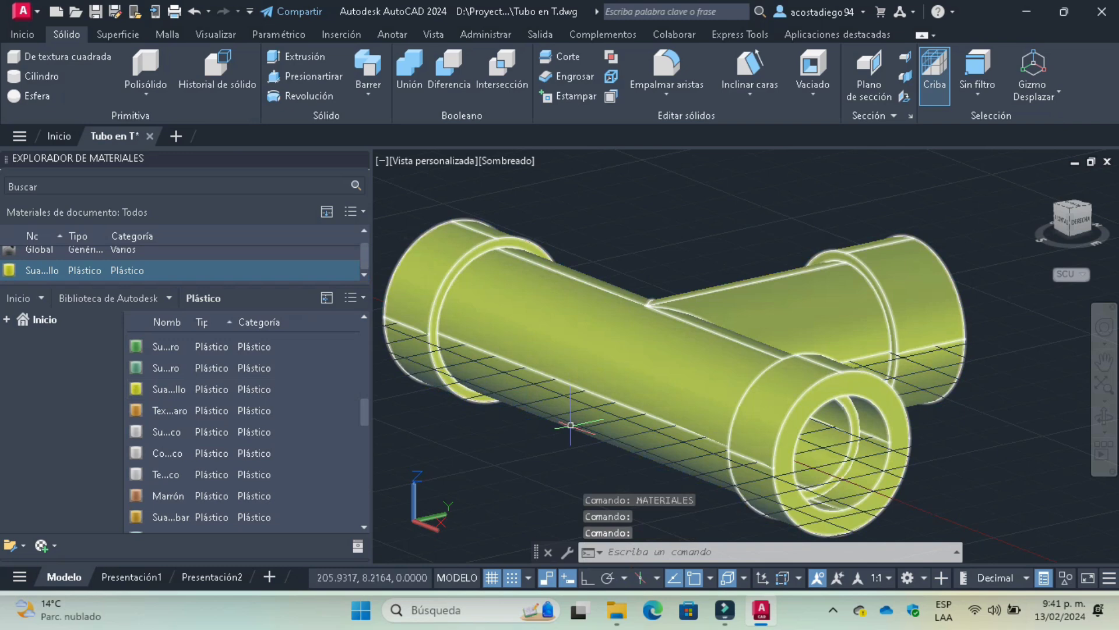
Apply the Marrón plastic material to the T-shaped pipe.
scroll(245, 405, down, 3)
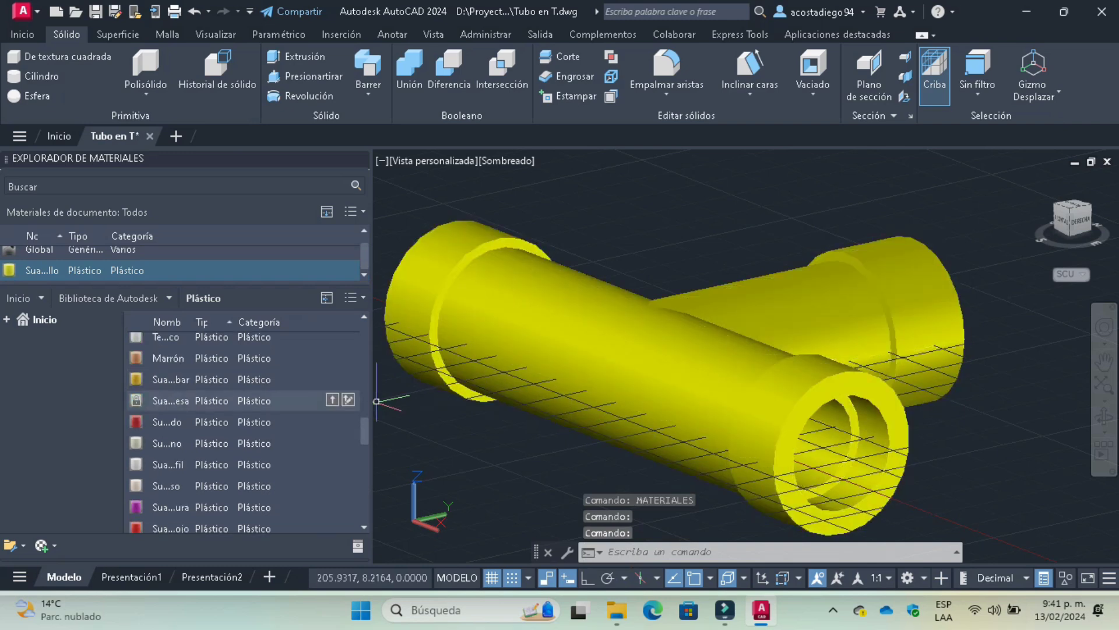
key(ctrl+a)
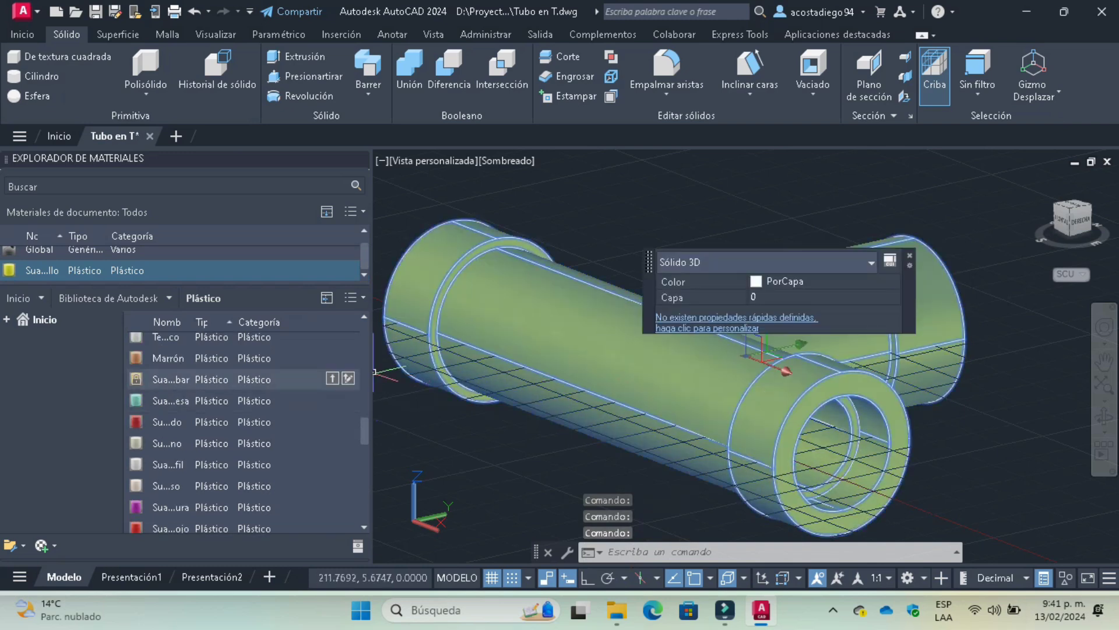
click(169, 357)
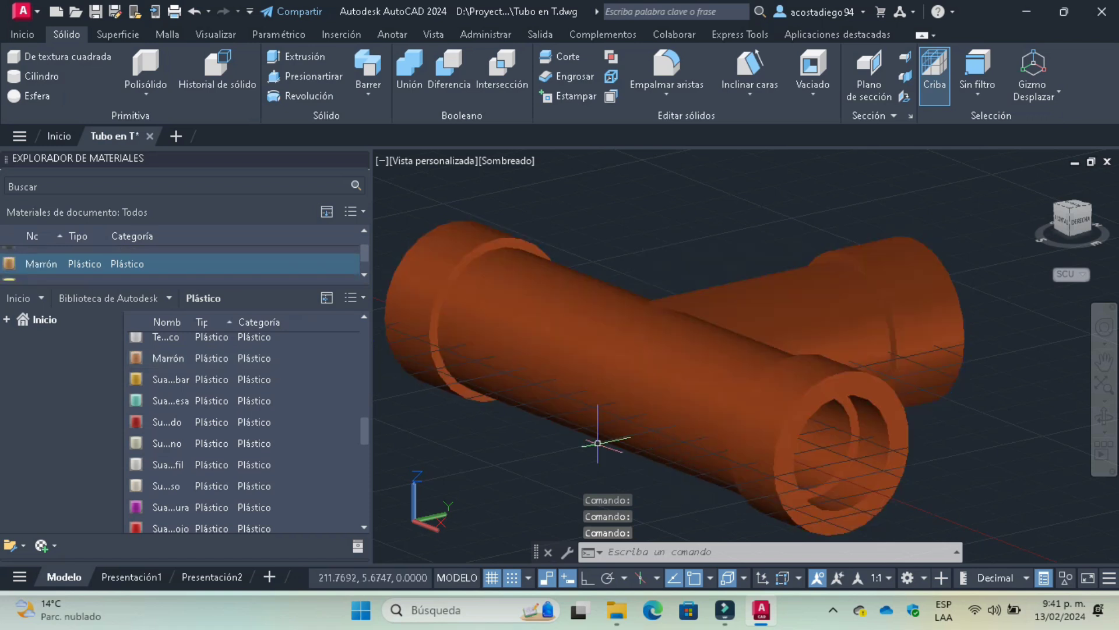
Apply the orange plastic material from the Plástico category to the whole pipe.
scroll(245, 411, down, 2)
scroll(245, 408, down, 4)
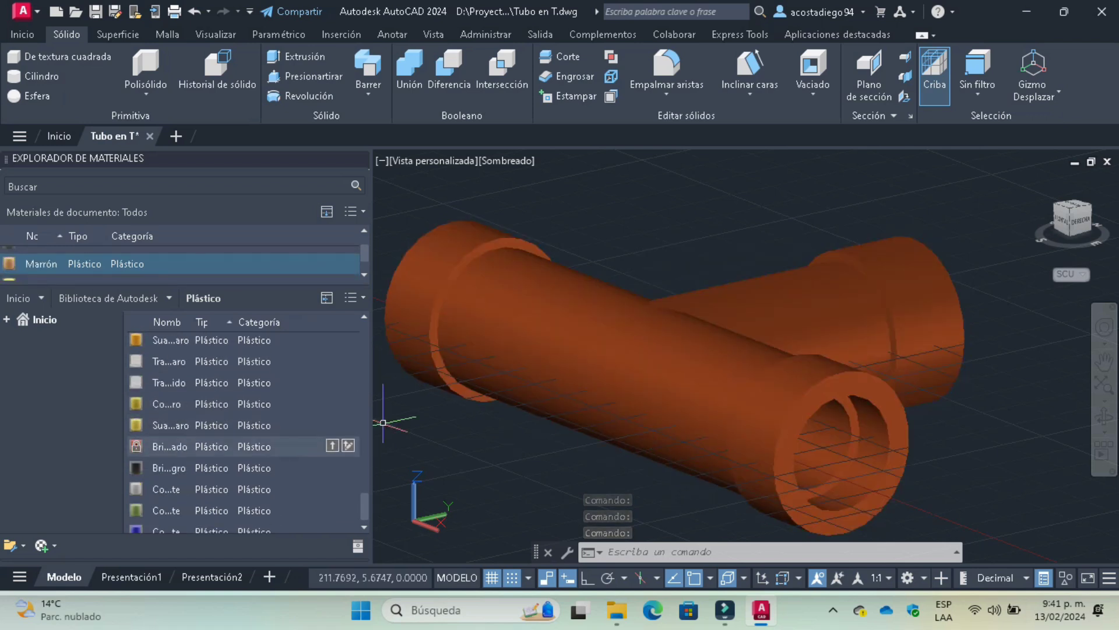
click(513, 359)
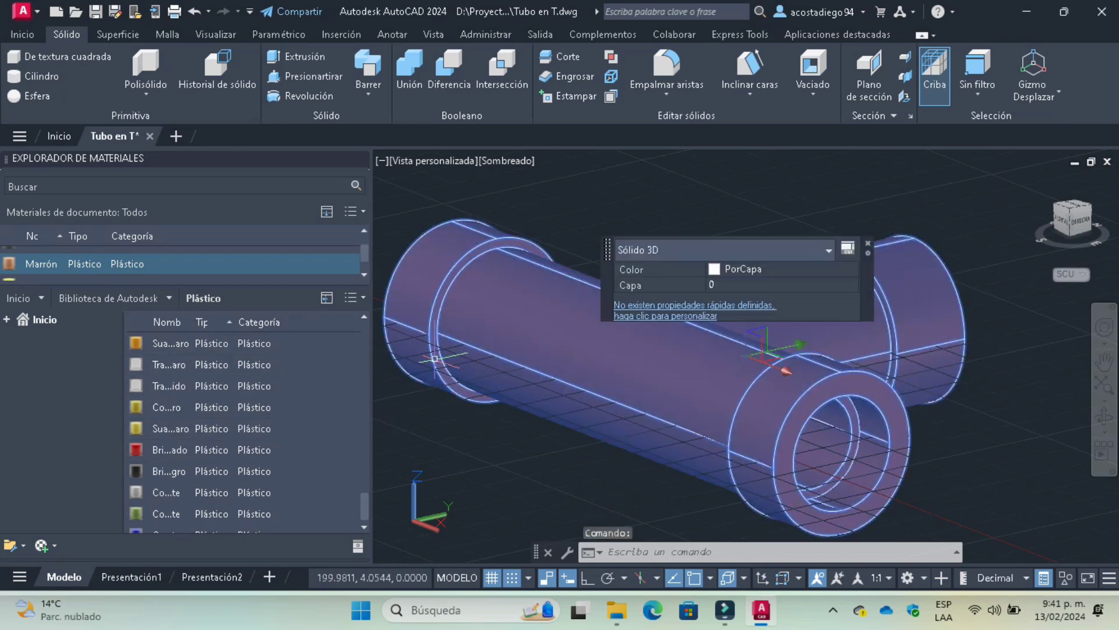
click(332, 342)
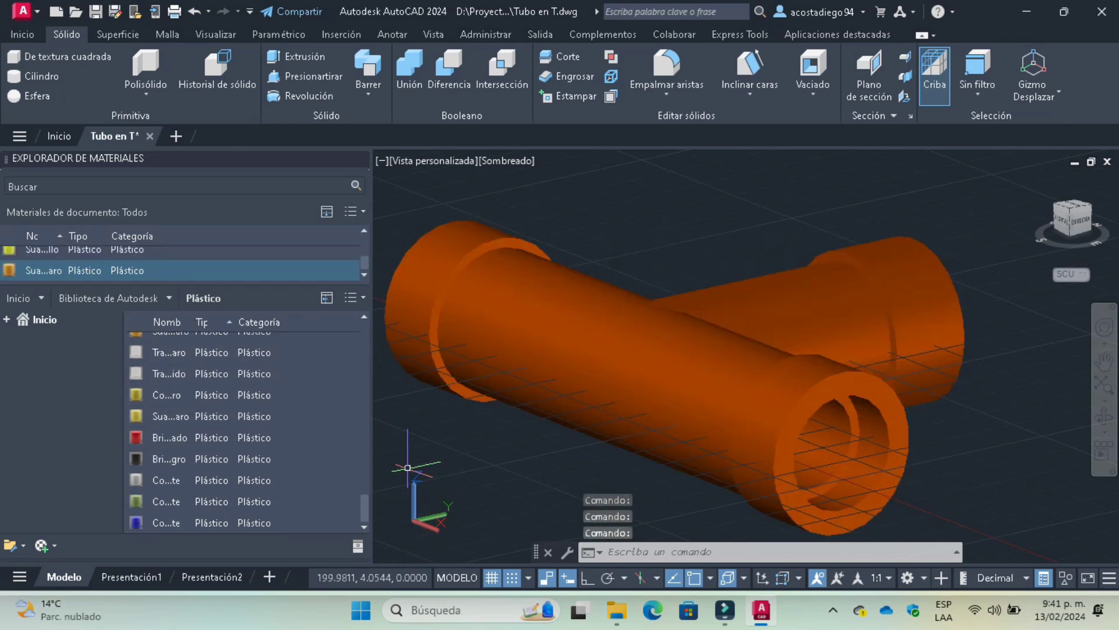
Apply the golden-yellow plastic material listed above the bright red one to the pipe, and close the materials browser.
click(597, 428)
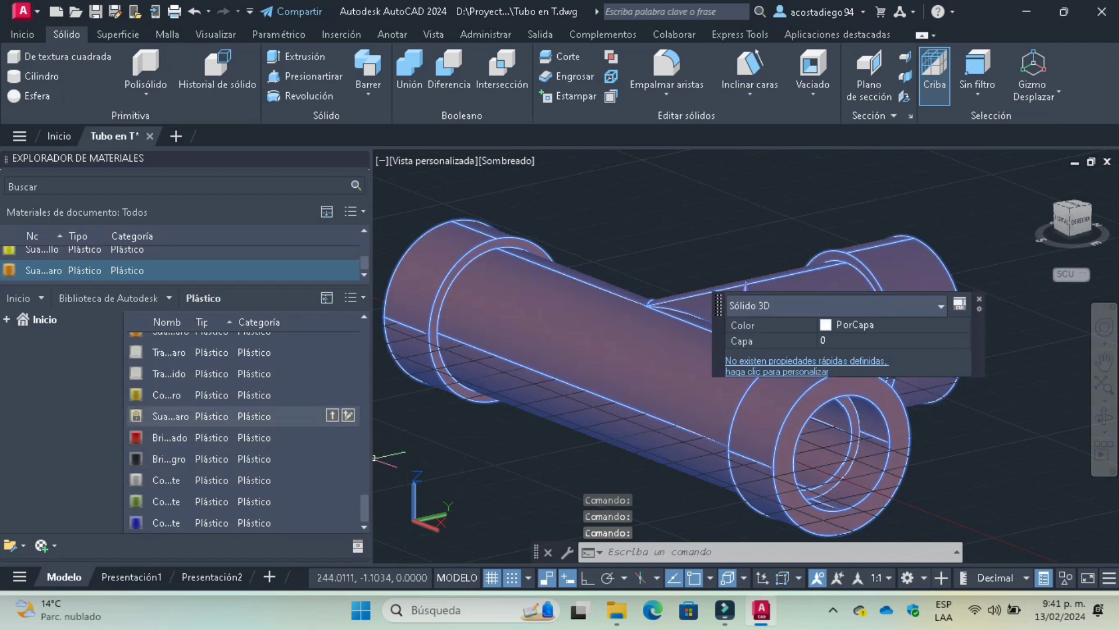
click(332, 415)
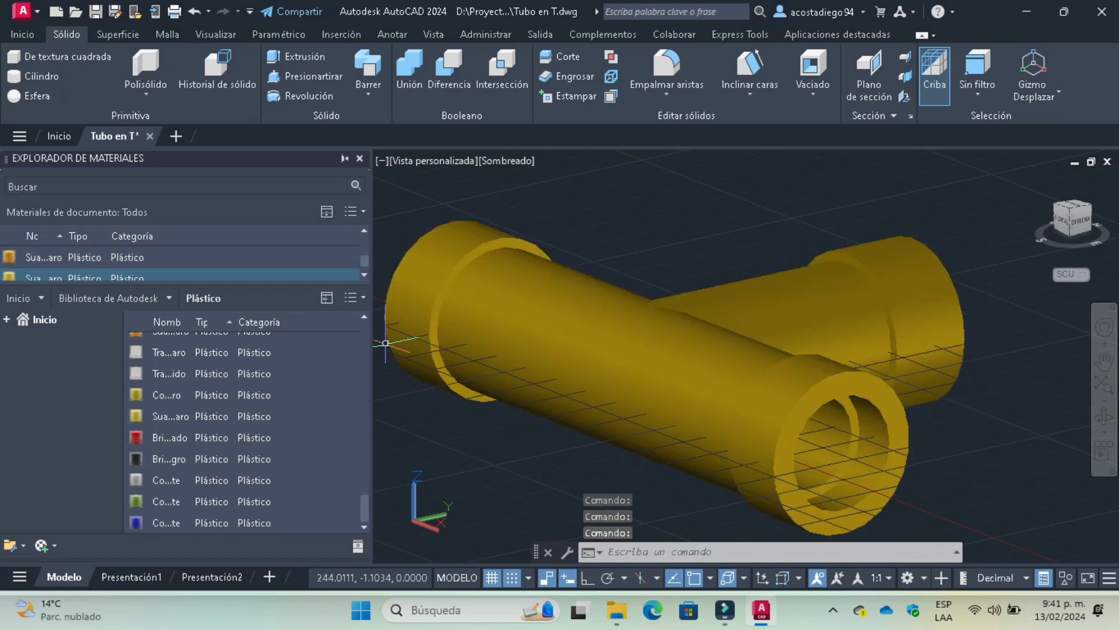
click(360, 158)
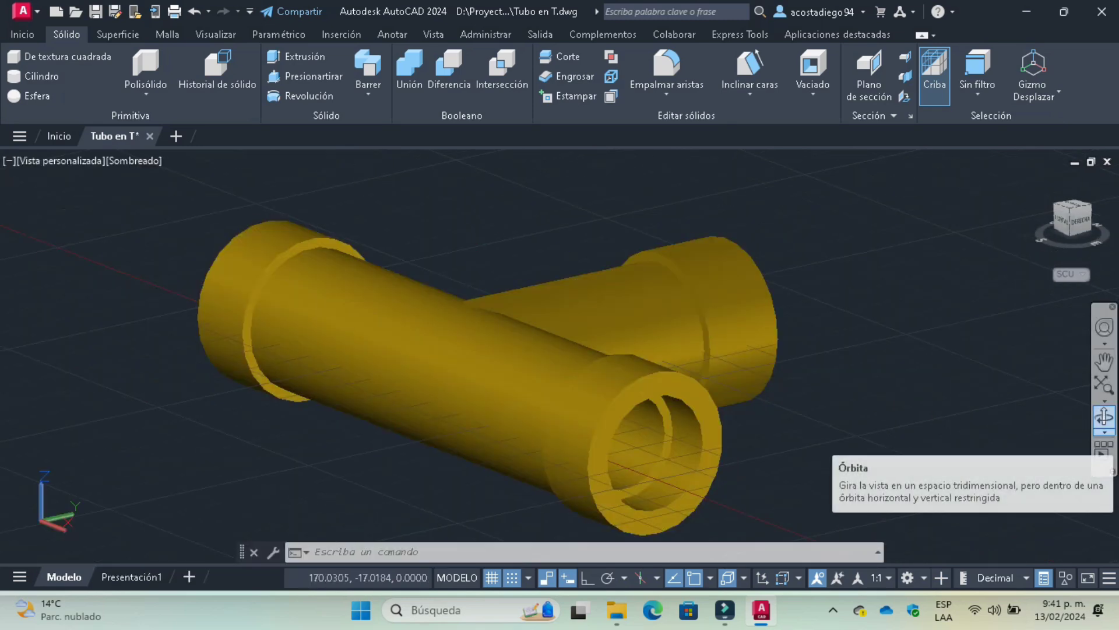
Start a continuous orbit to view the finished pipe from all sides.
click(1104, 432)
click(1038, 483)
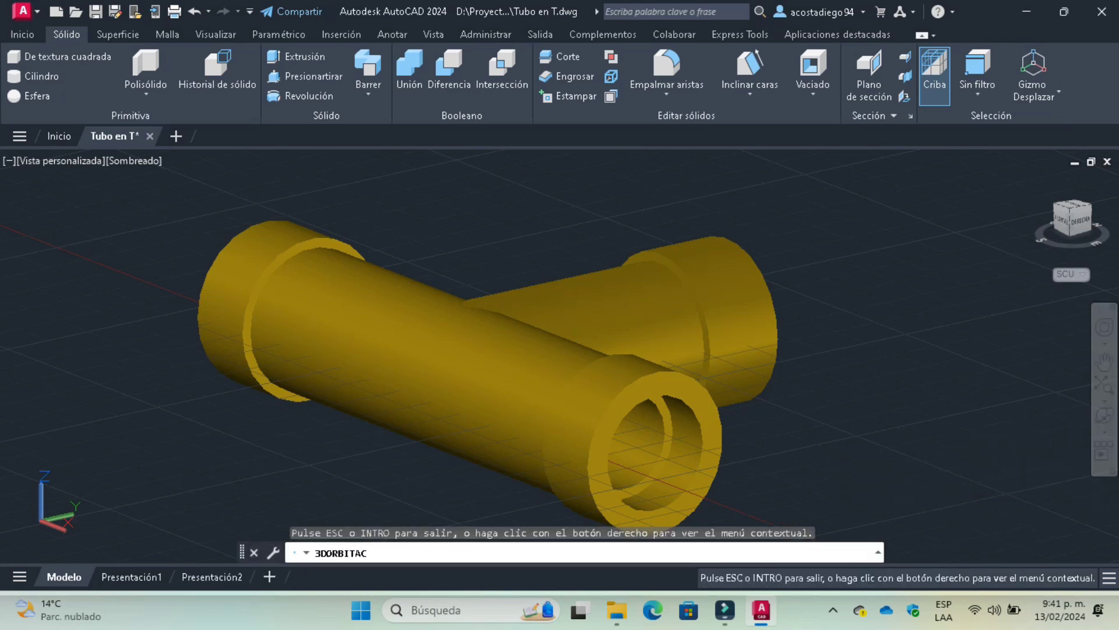